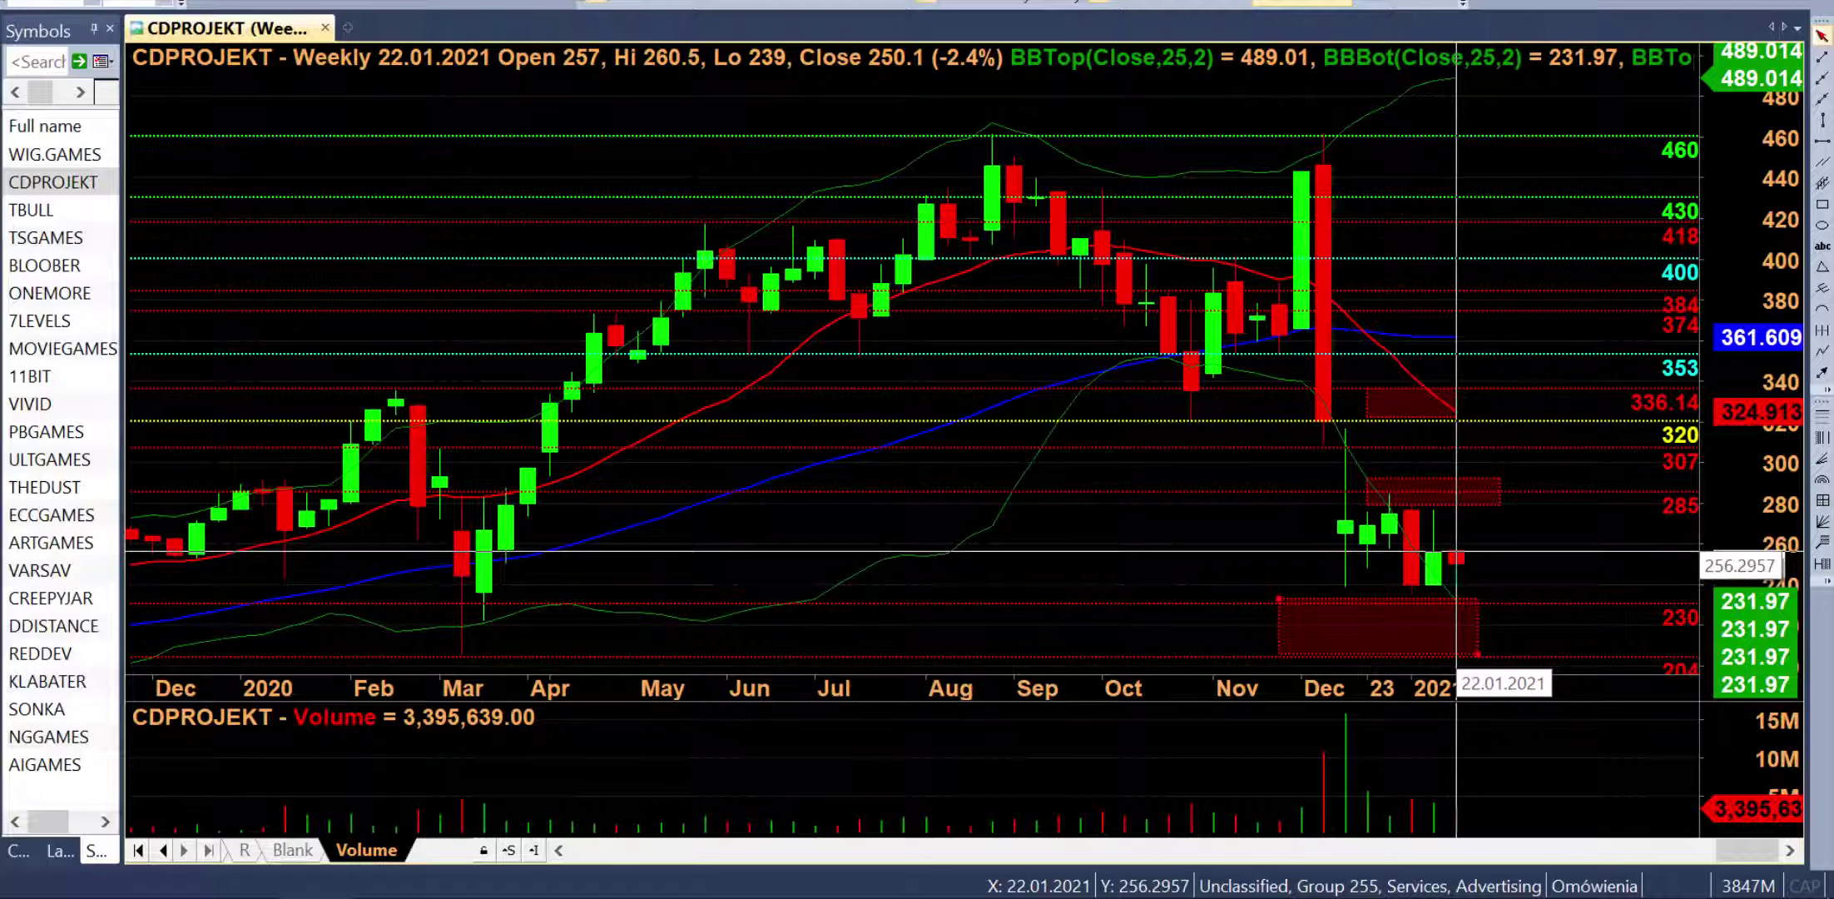
# Switch to the LibreOffice Calc workbook and show its Debiuty 2021 sheet.
pyautogui.moveTo(1472, 481)
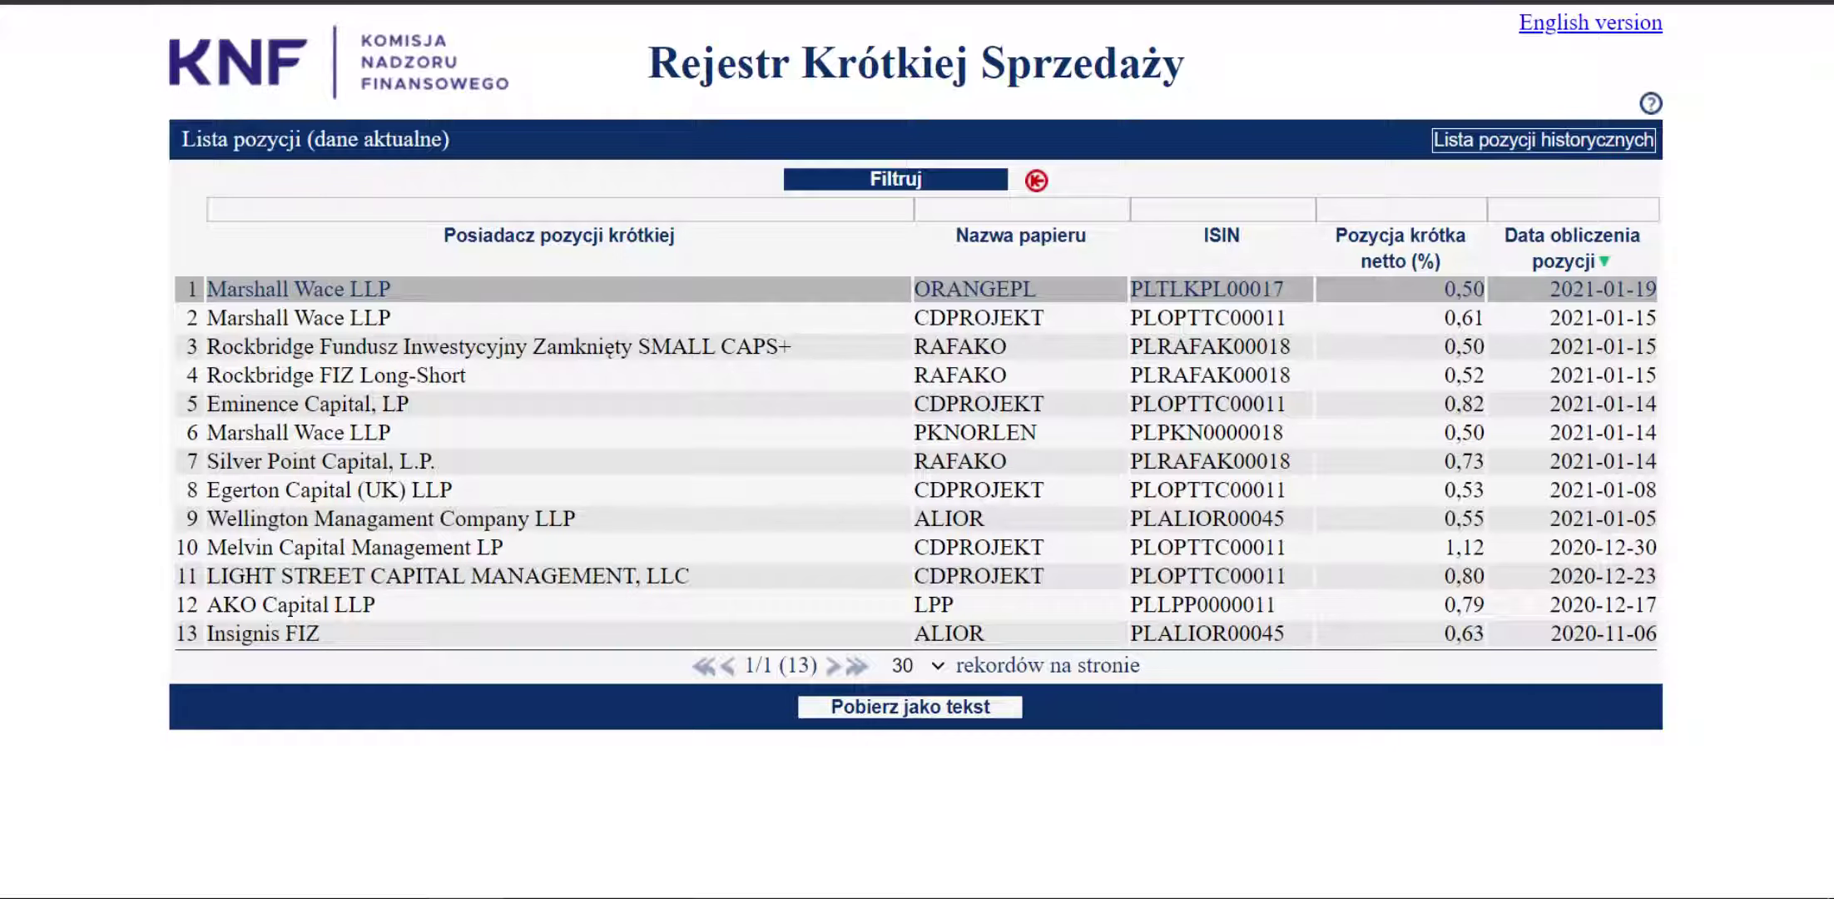
pyautogui.moveTo(391, 897)
pyautogui.click(391, 824)
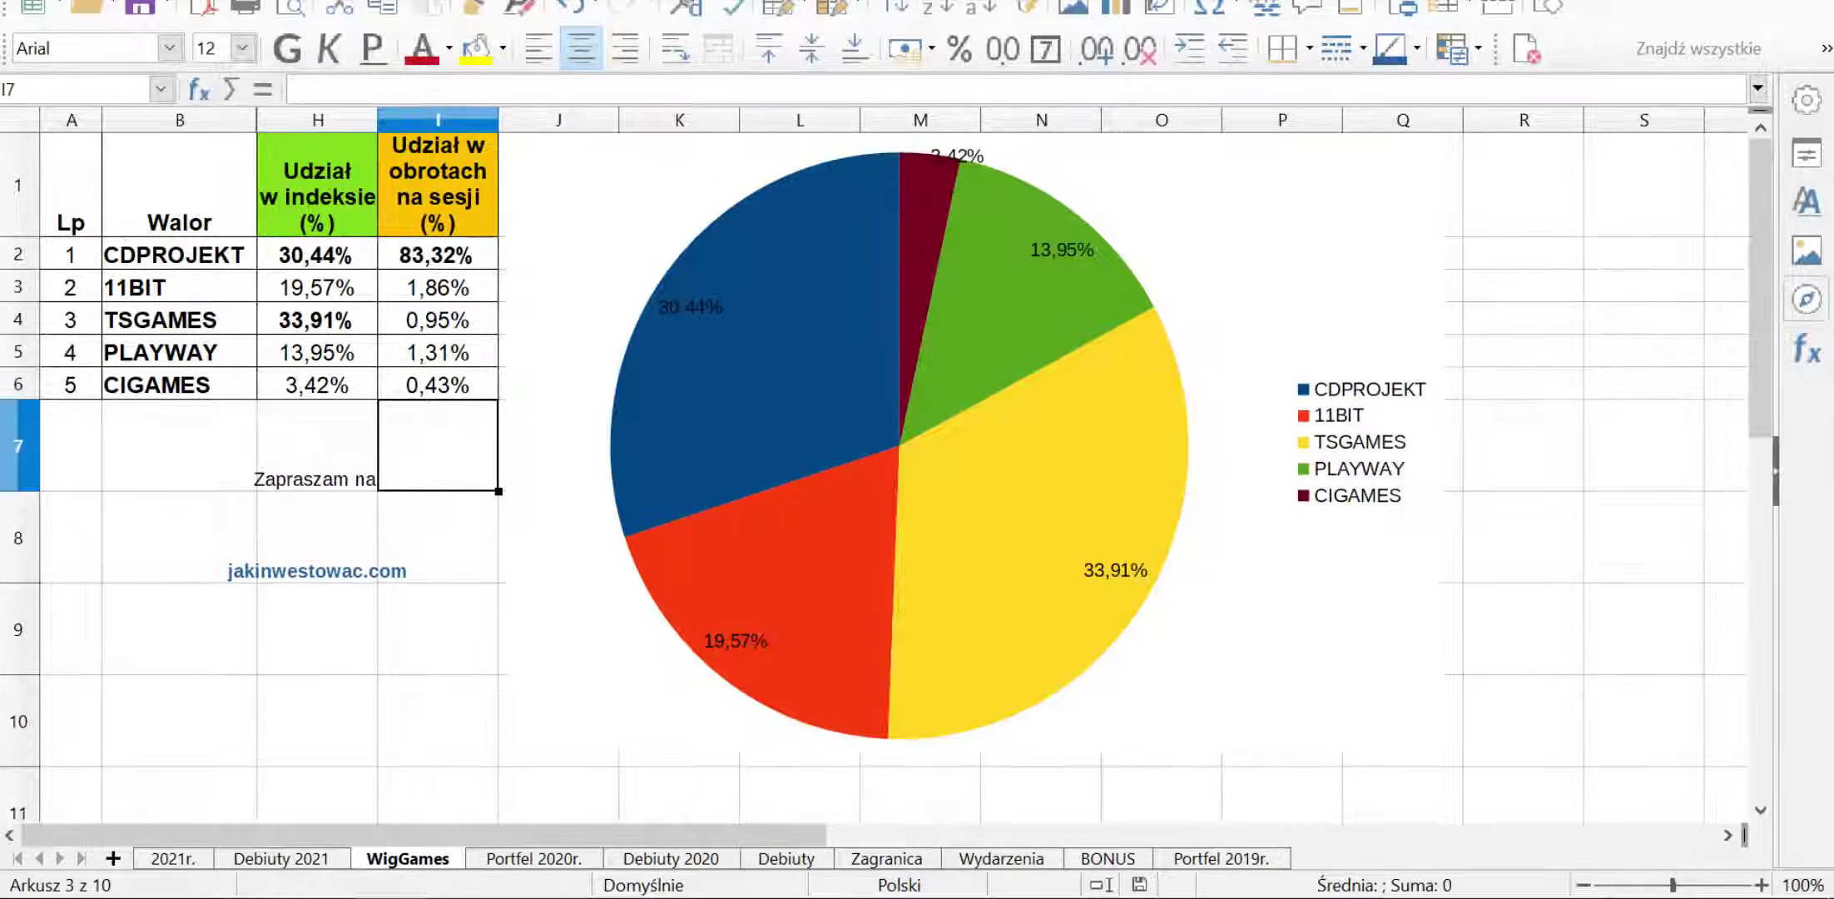
pyautogui.hotkey('ctrl', 'pageup')
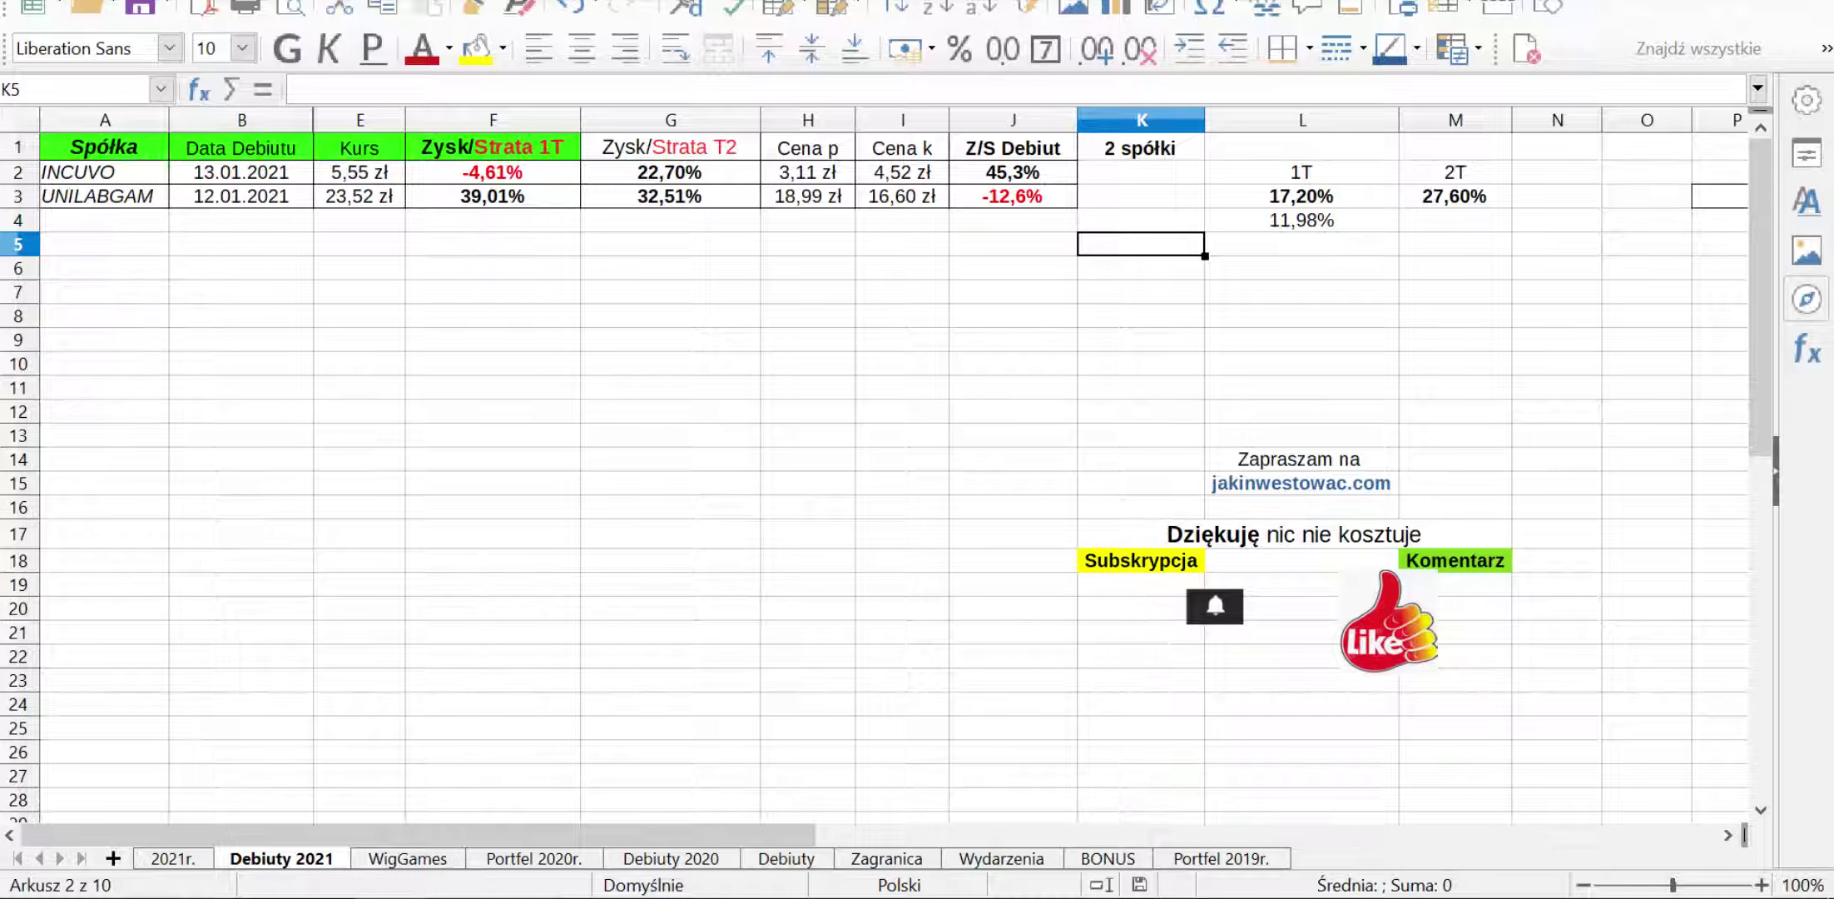
# Review the 1T and T2 returns of INCUVO and UNILABGAM and the 1T and 2T summary percentages in columns L and M.
pyautogui.click(493, 197)
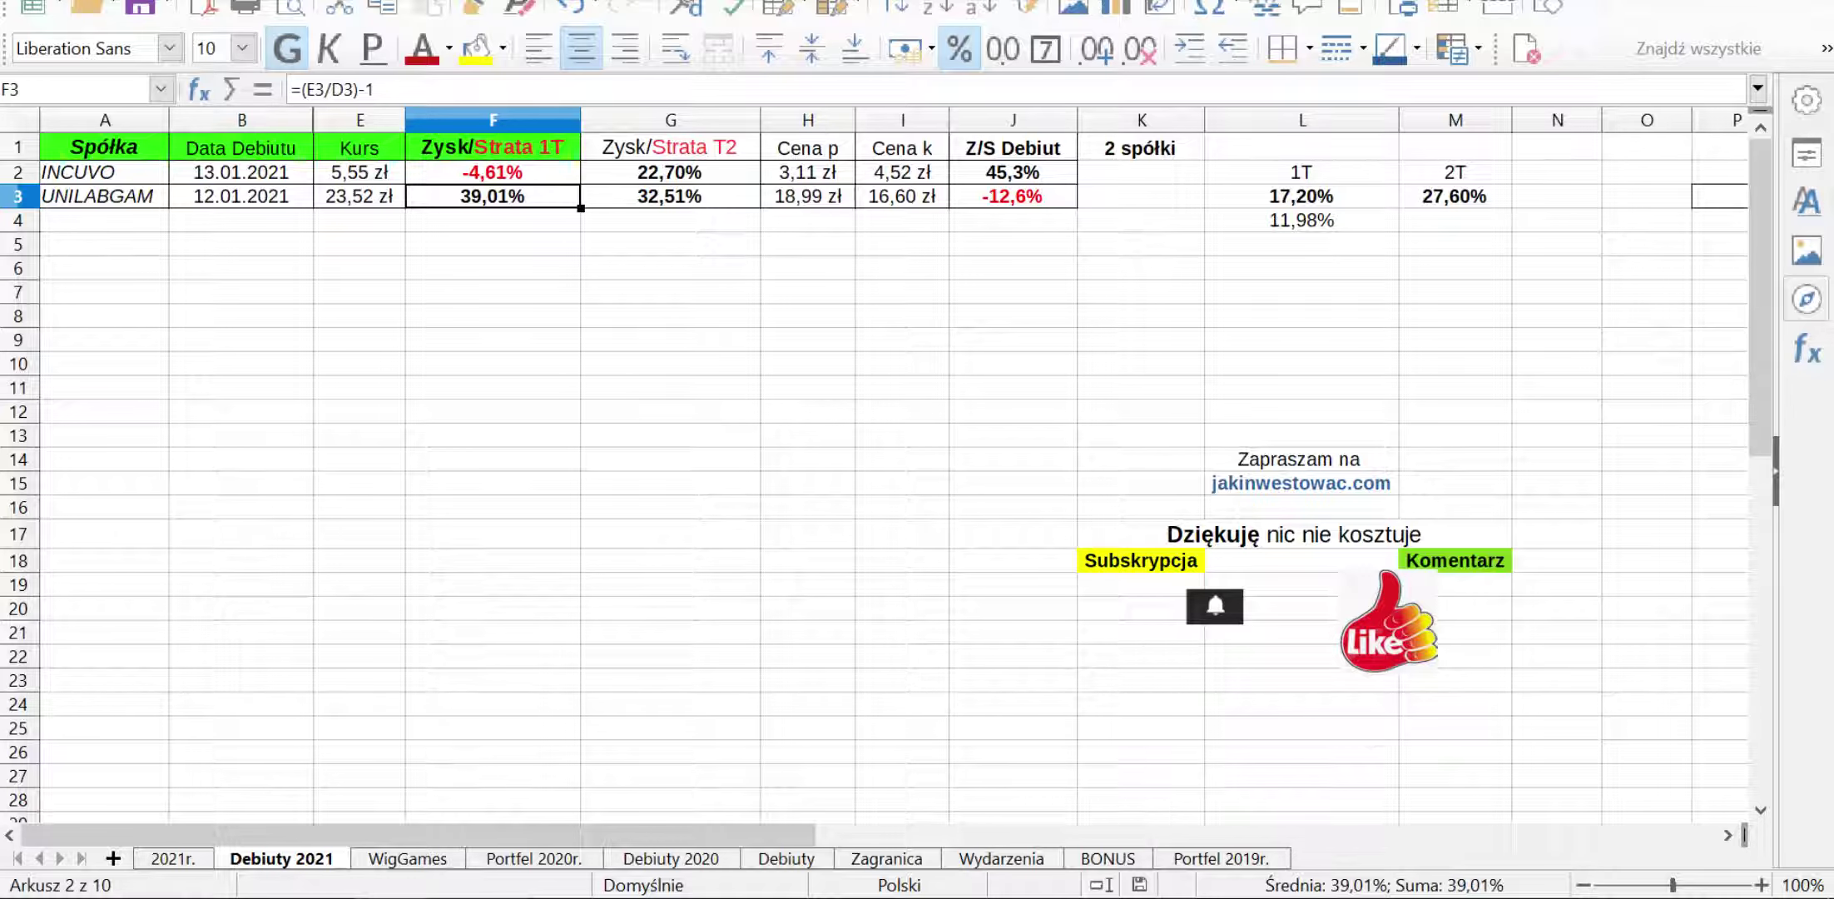
pyautogui.click(670, 172)
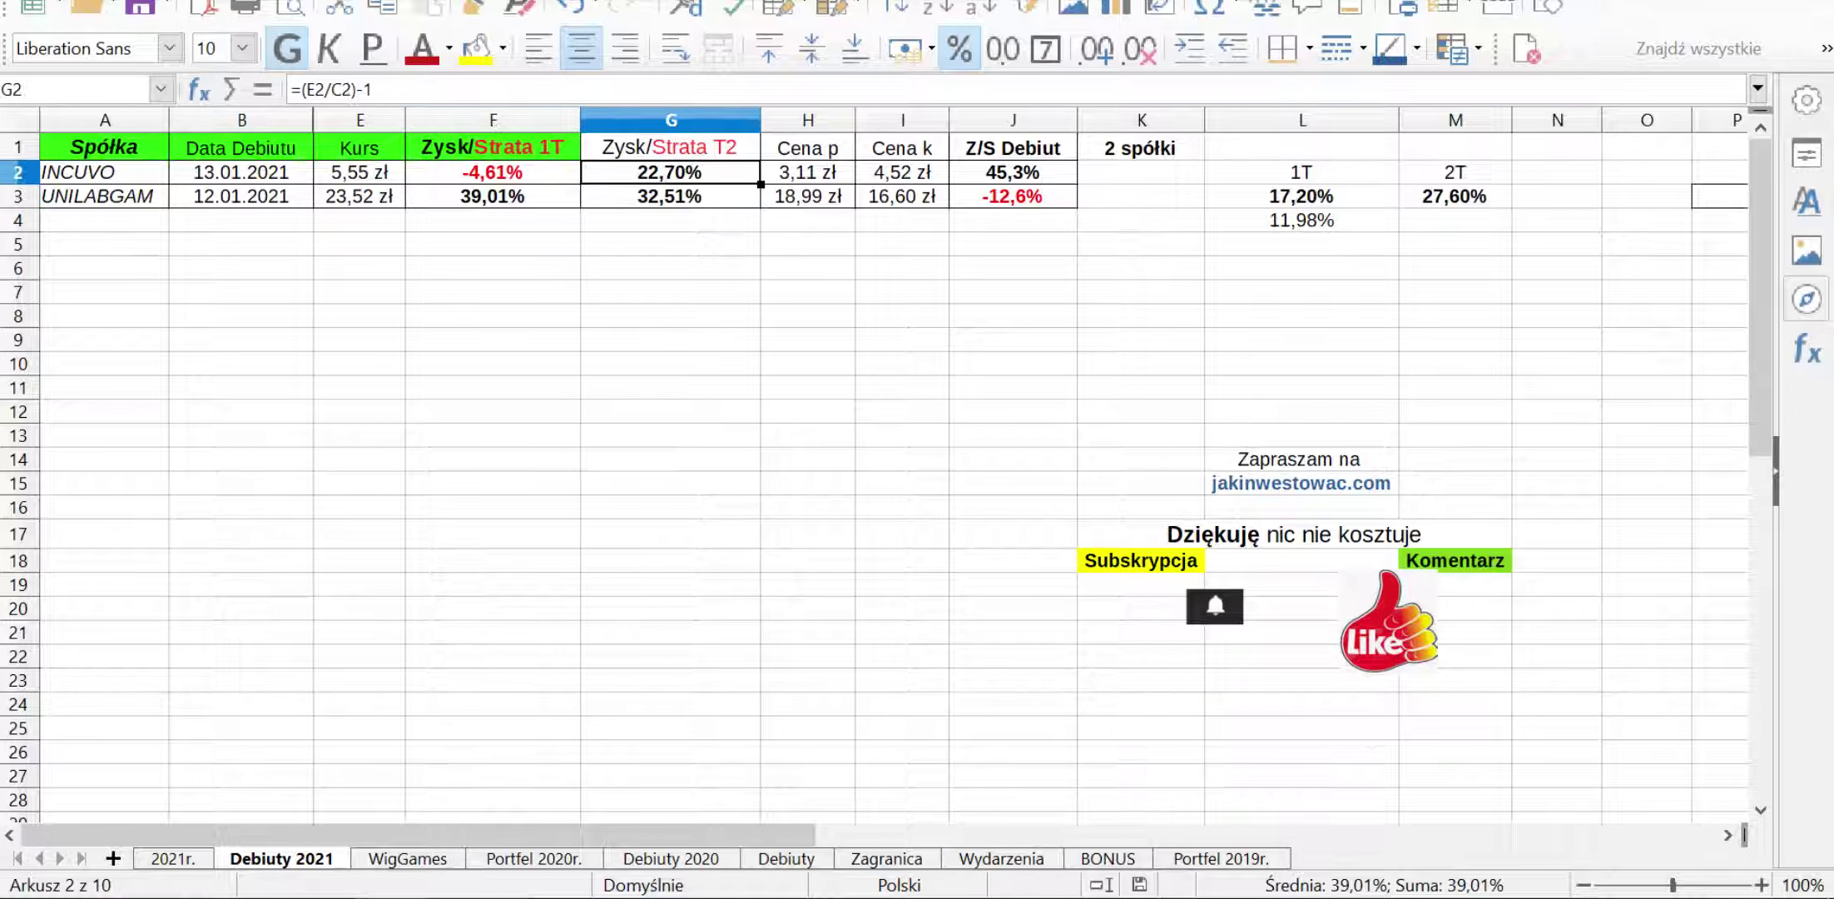
pyautogui.click(670, 197)
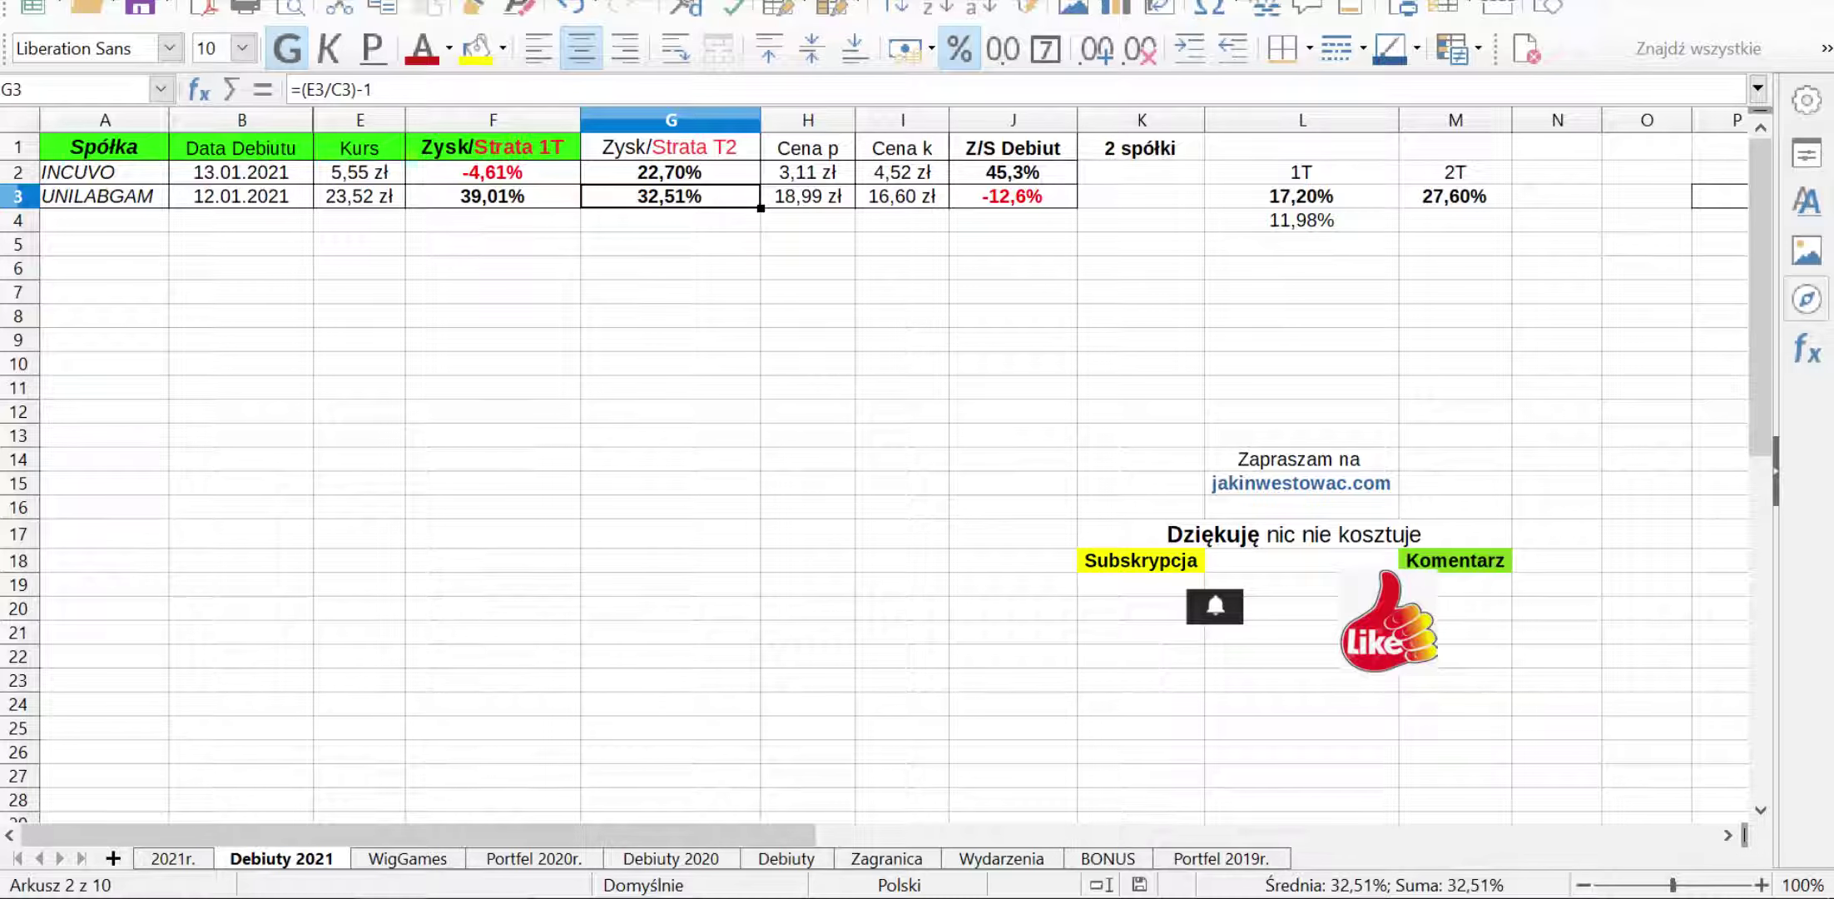
pyautogui.click(1302, 221)
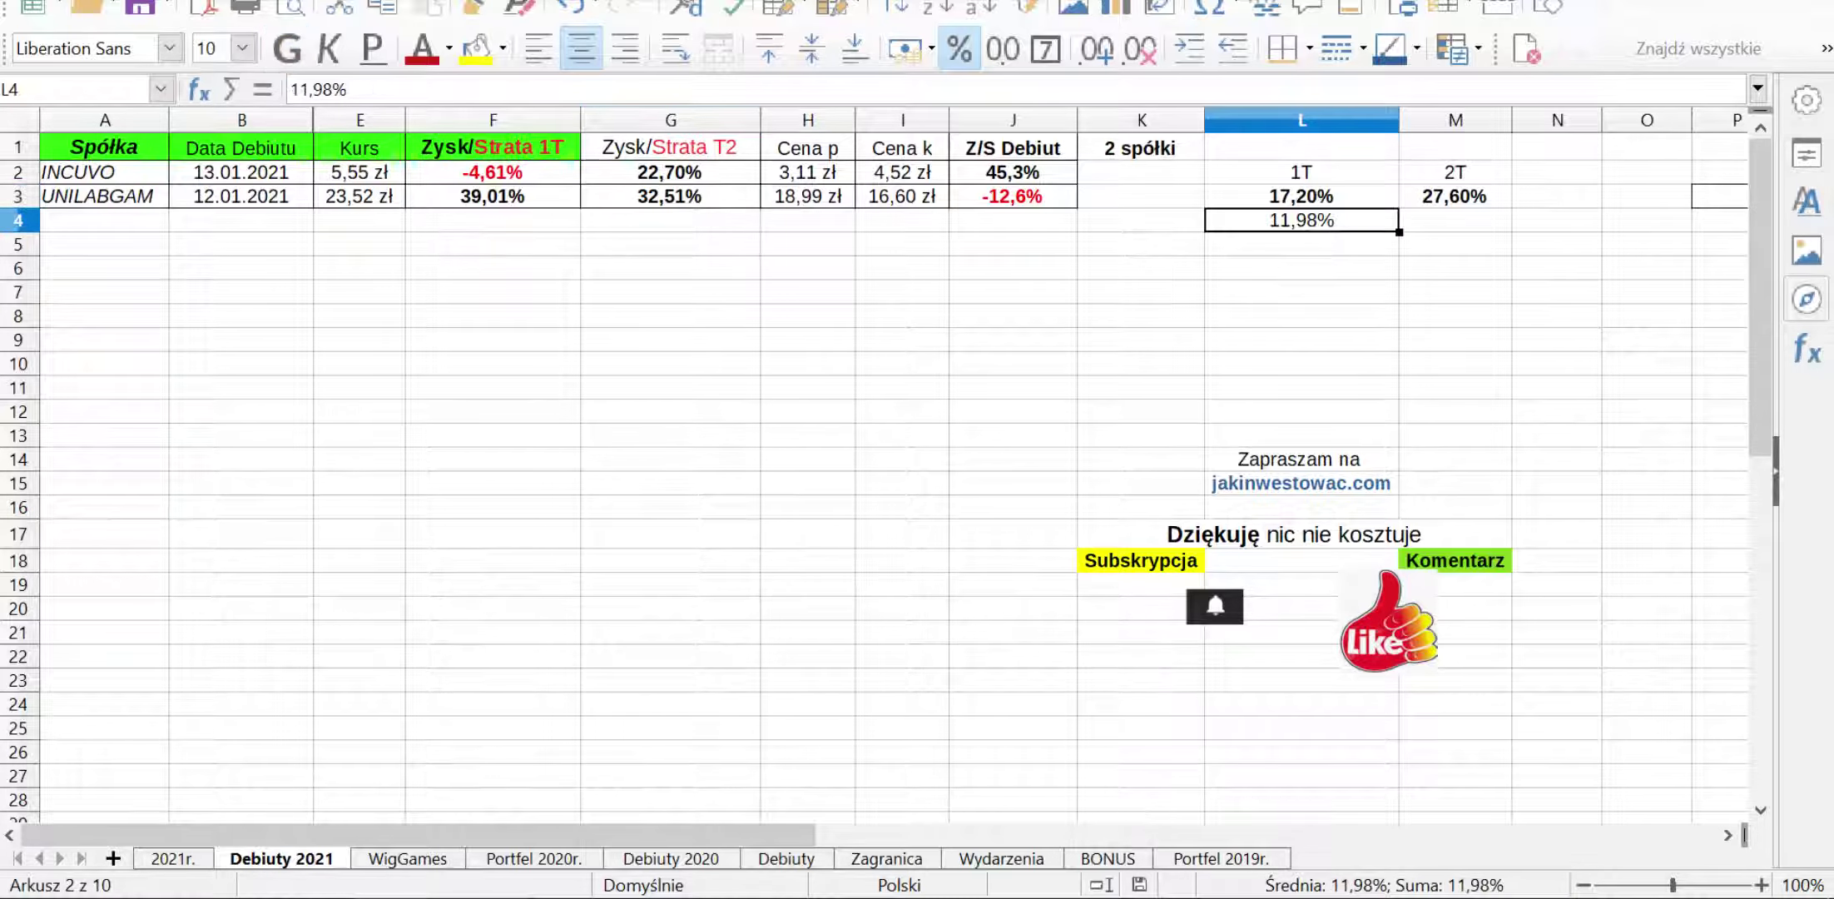
pyautogui.click(1303, 196)
pyautogui.click(1455, 196)
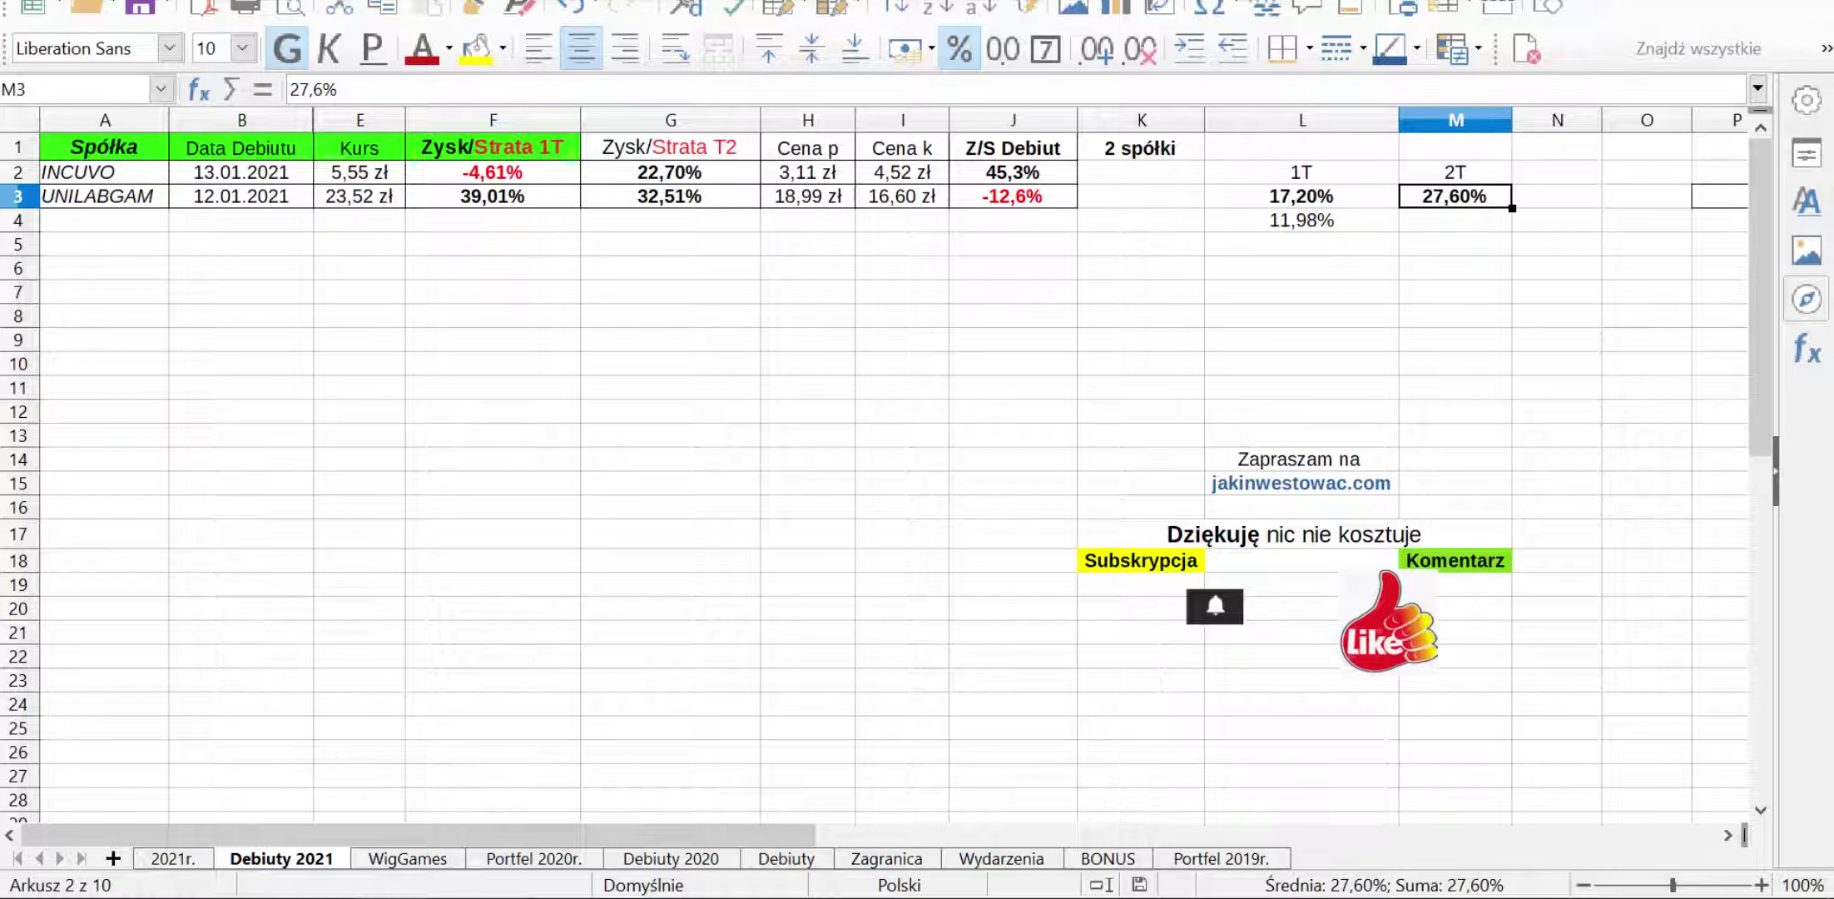
# On the 2021r. sheet, examine the Zysk/Strata 1T gainers one by one from CFG to ULTGAMES, and select the remaining gains in G6:G23.
pyautogui.hotkey('ctrl', 'pageup')
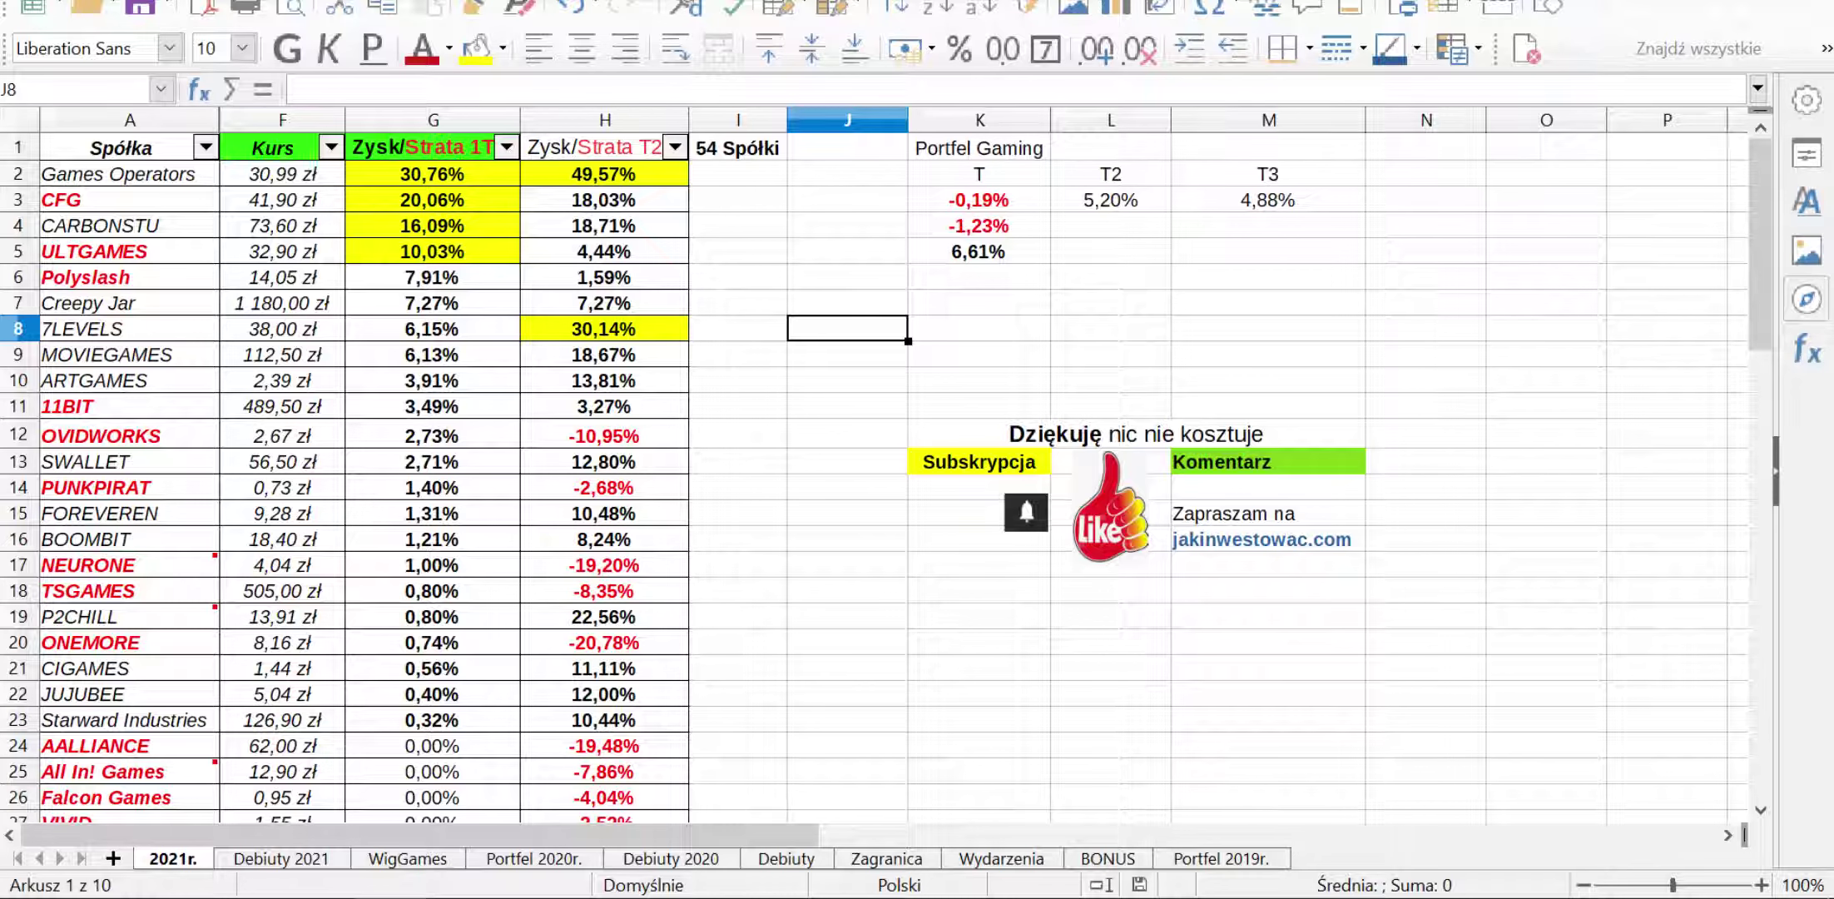
pyautogui.click(433, 201)
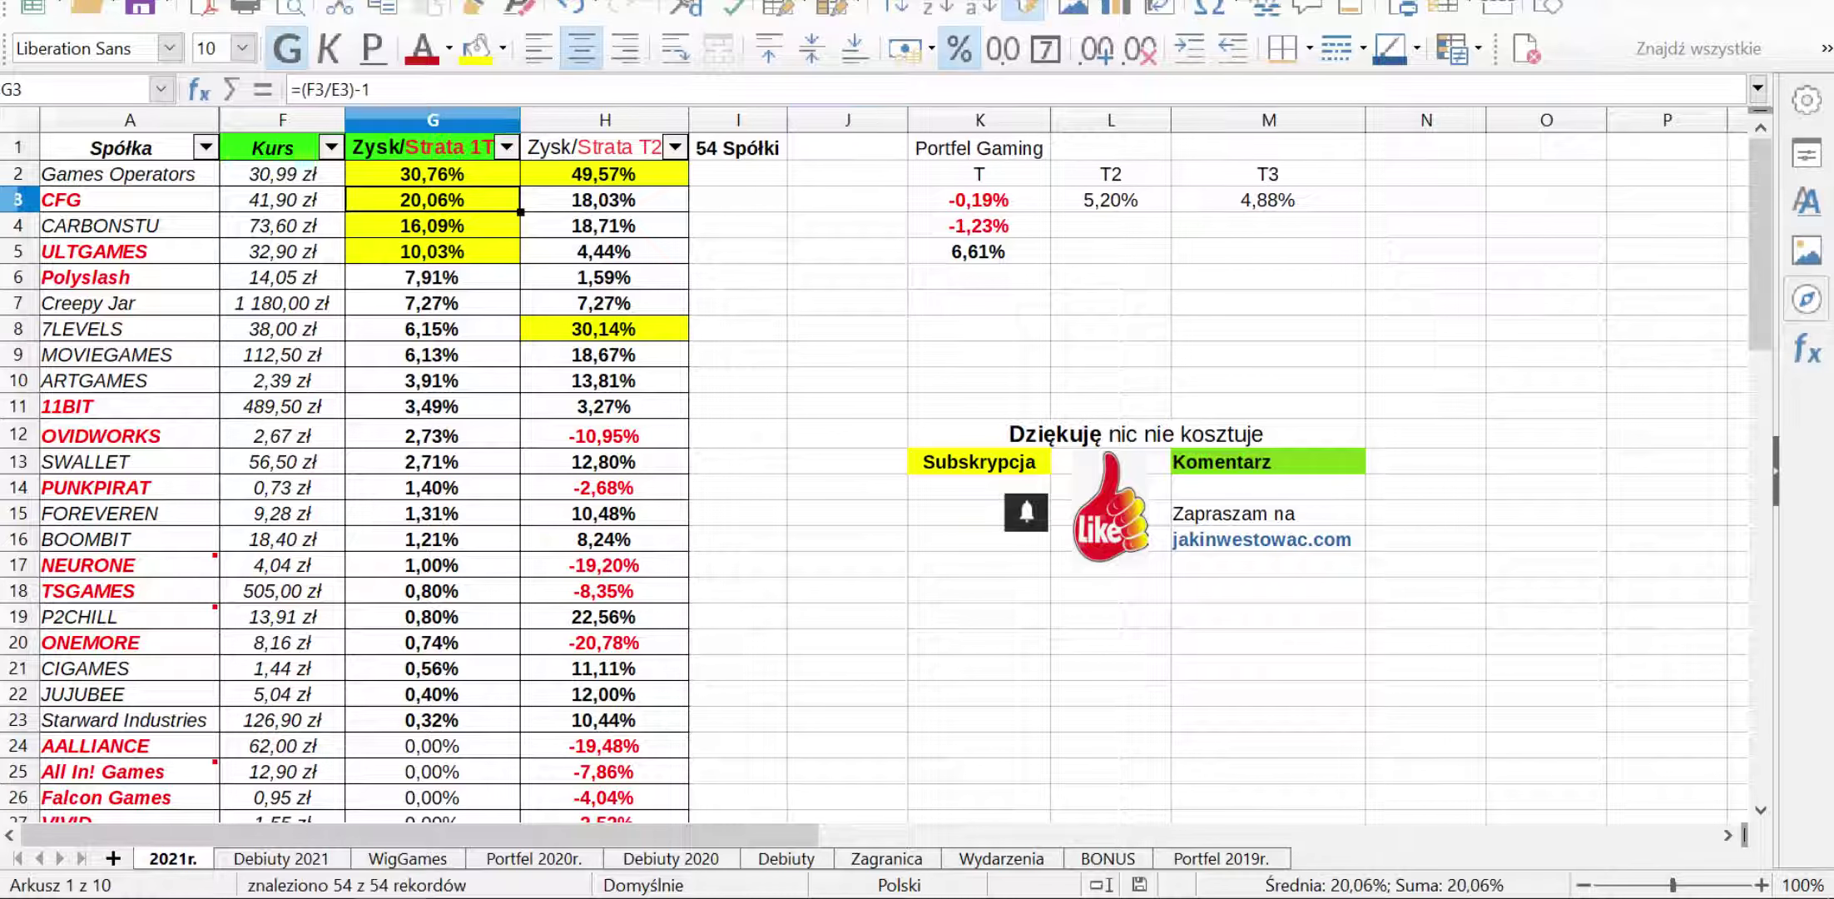
pyautogui.click(433, 225)
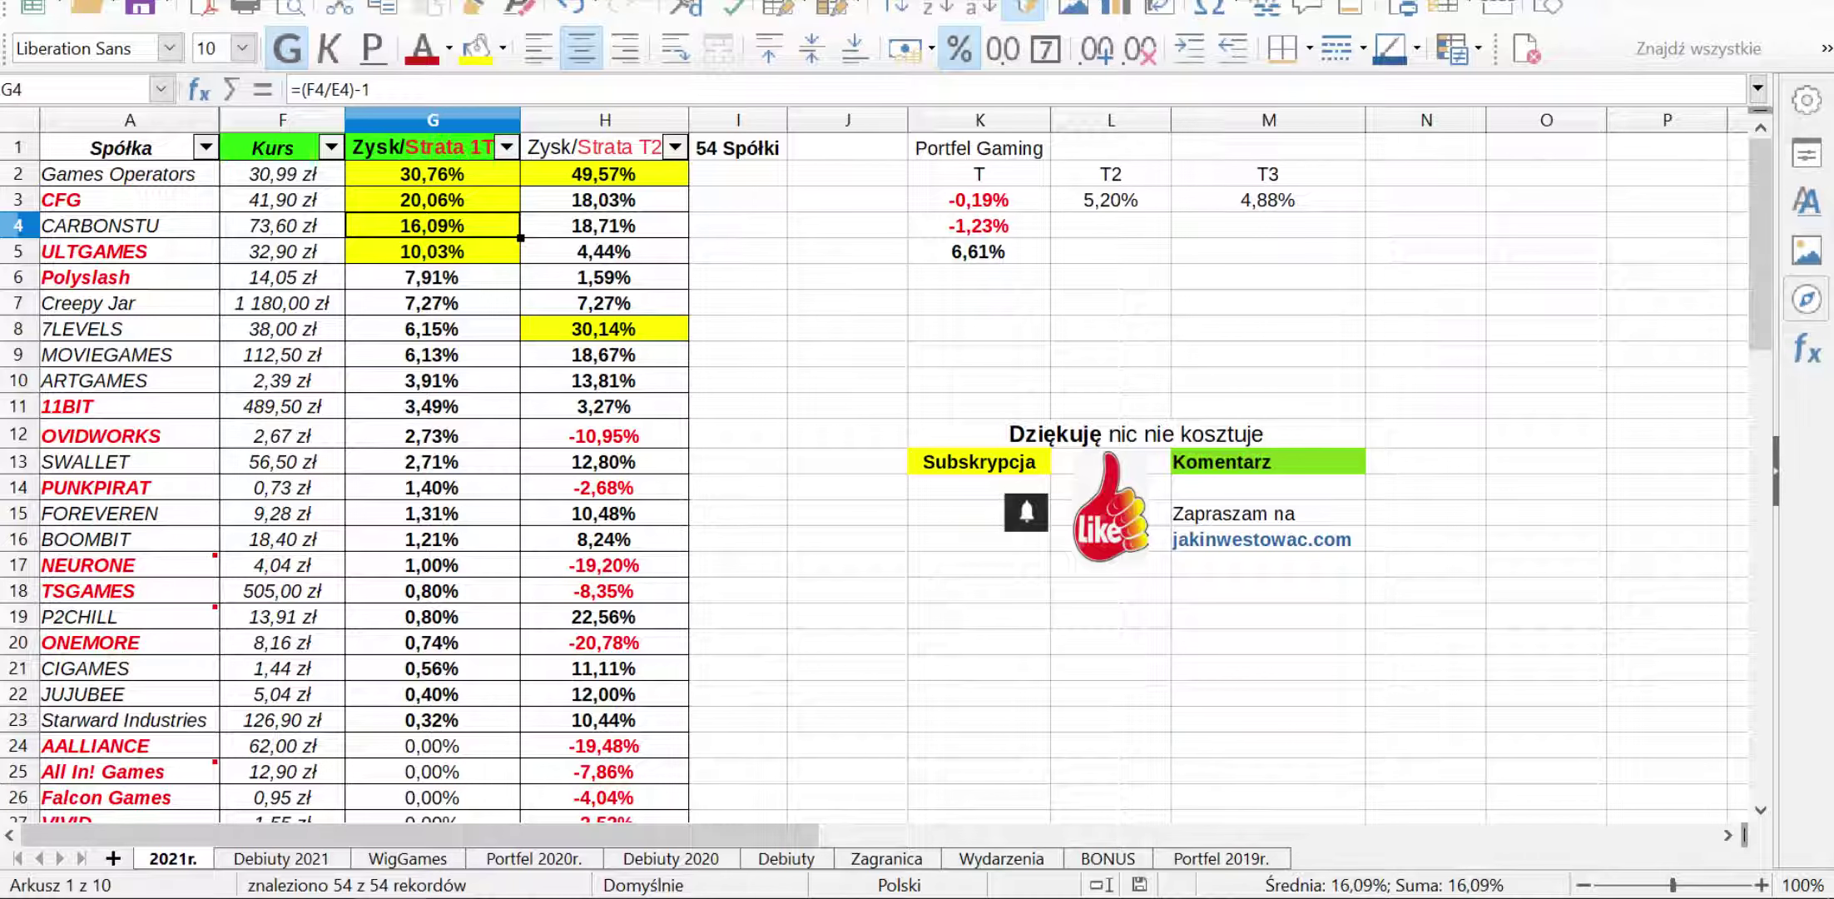
pyautogui.click(432, 252)
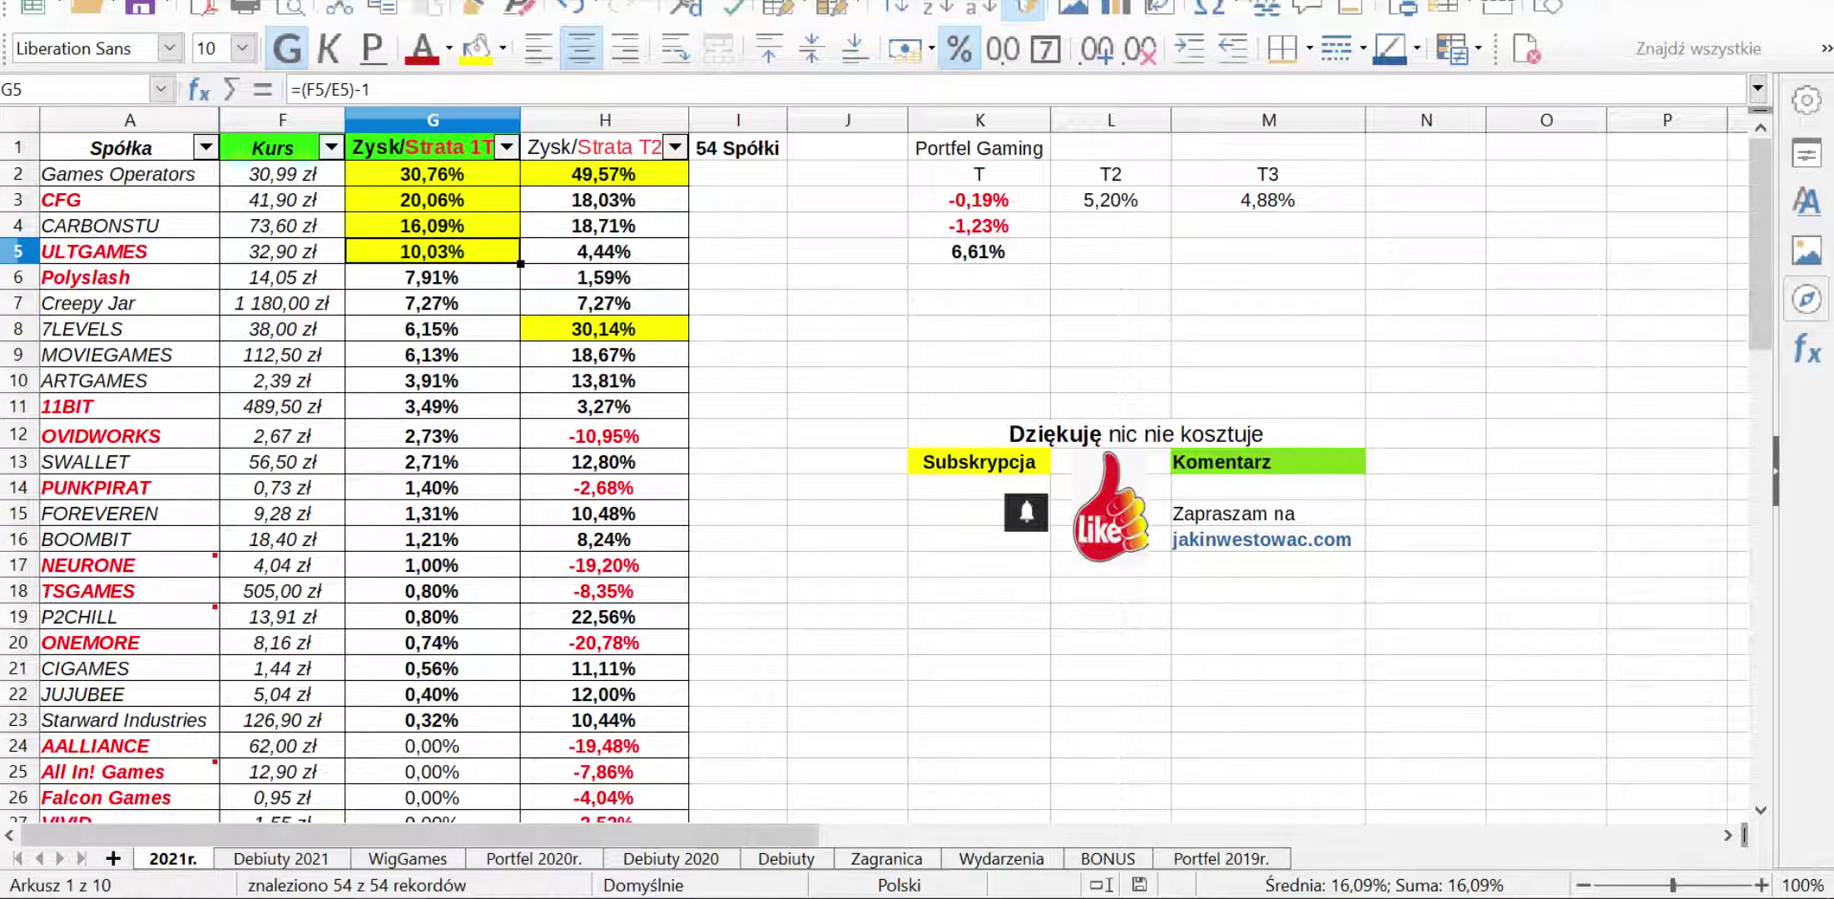
pyautogui.moveTo(433, 278); pyautogui.dragTo(433, 720)
pyautogui.scroll(-2, 874, 475)
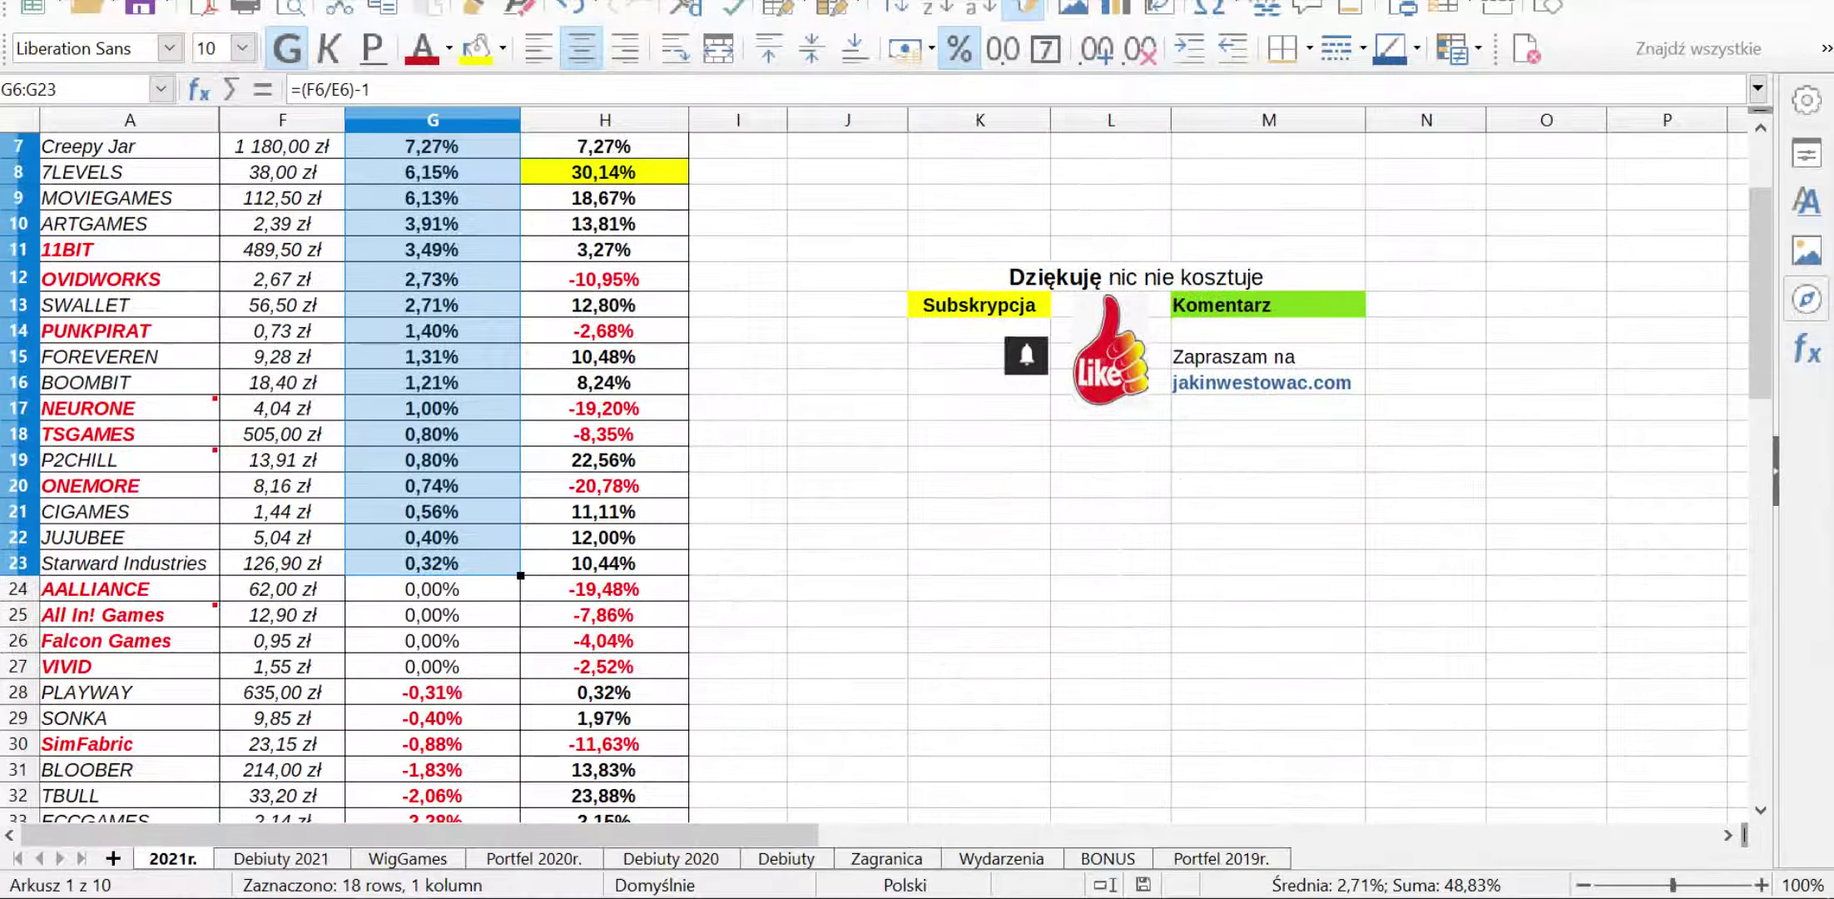
pyautogui.scroll(-5, 888, 481)
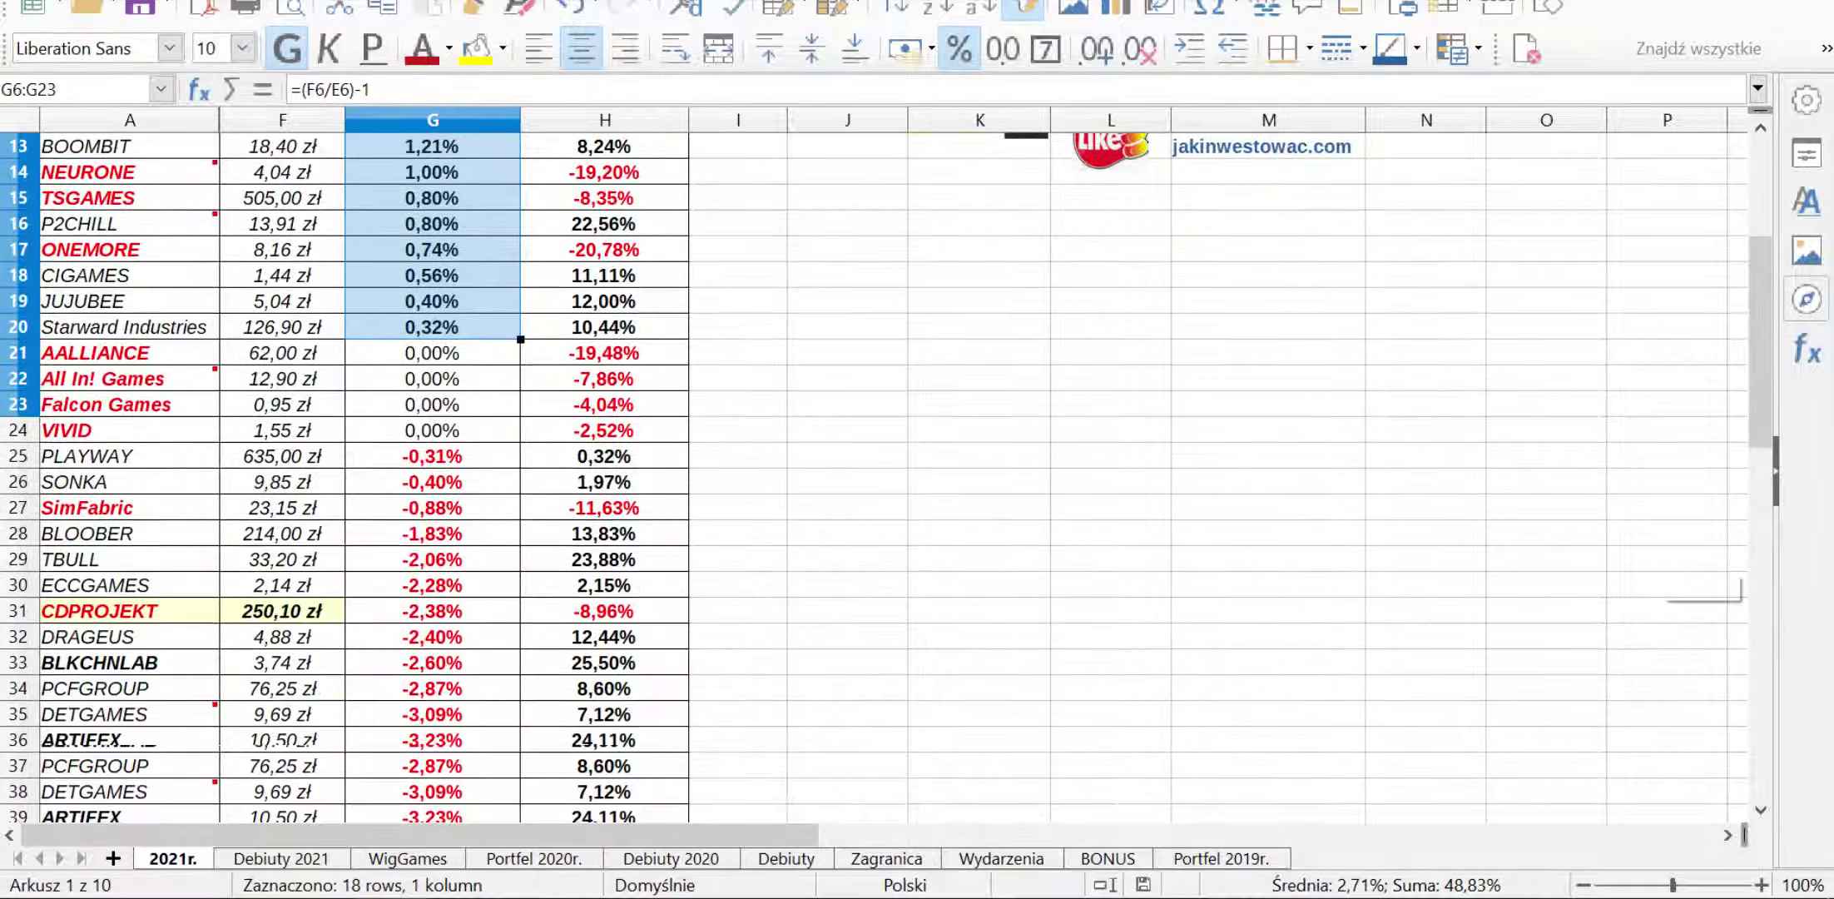
# Examine the losing companies in the Zysk/Strata 1T column, starting at PLAYWAY and going from REDDEV up to FARM51.
pyautogui.click(433, 302)
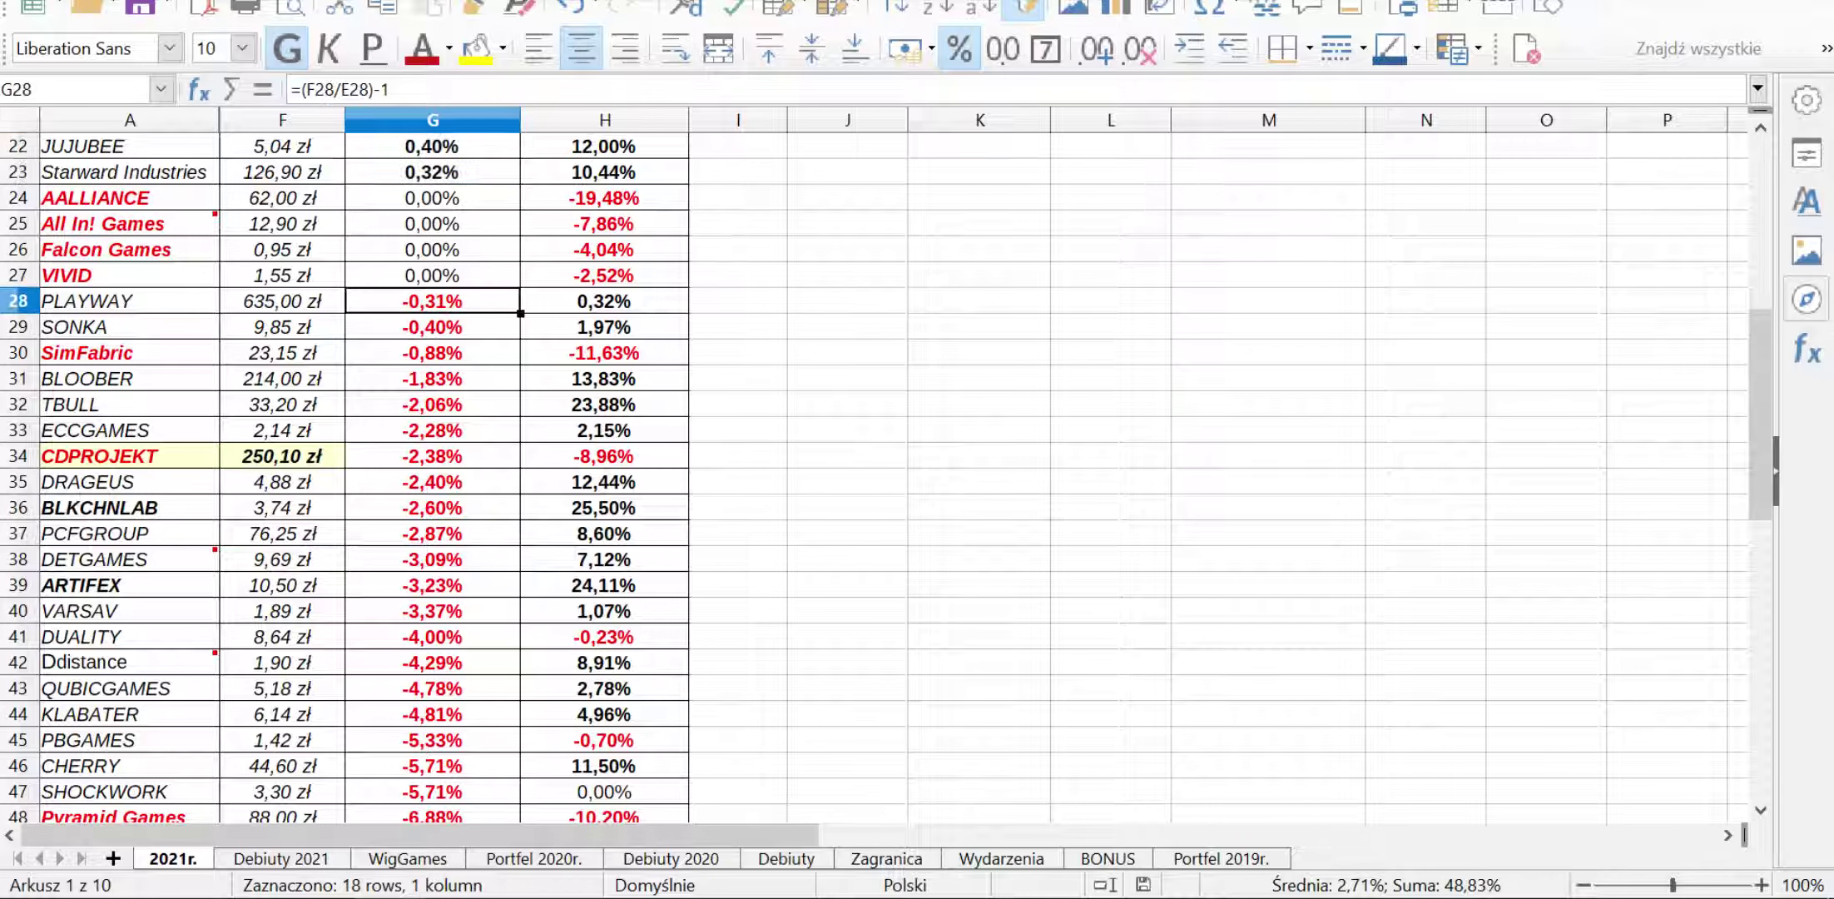
pyautogui.scroll(-2, 874, 475)
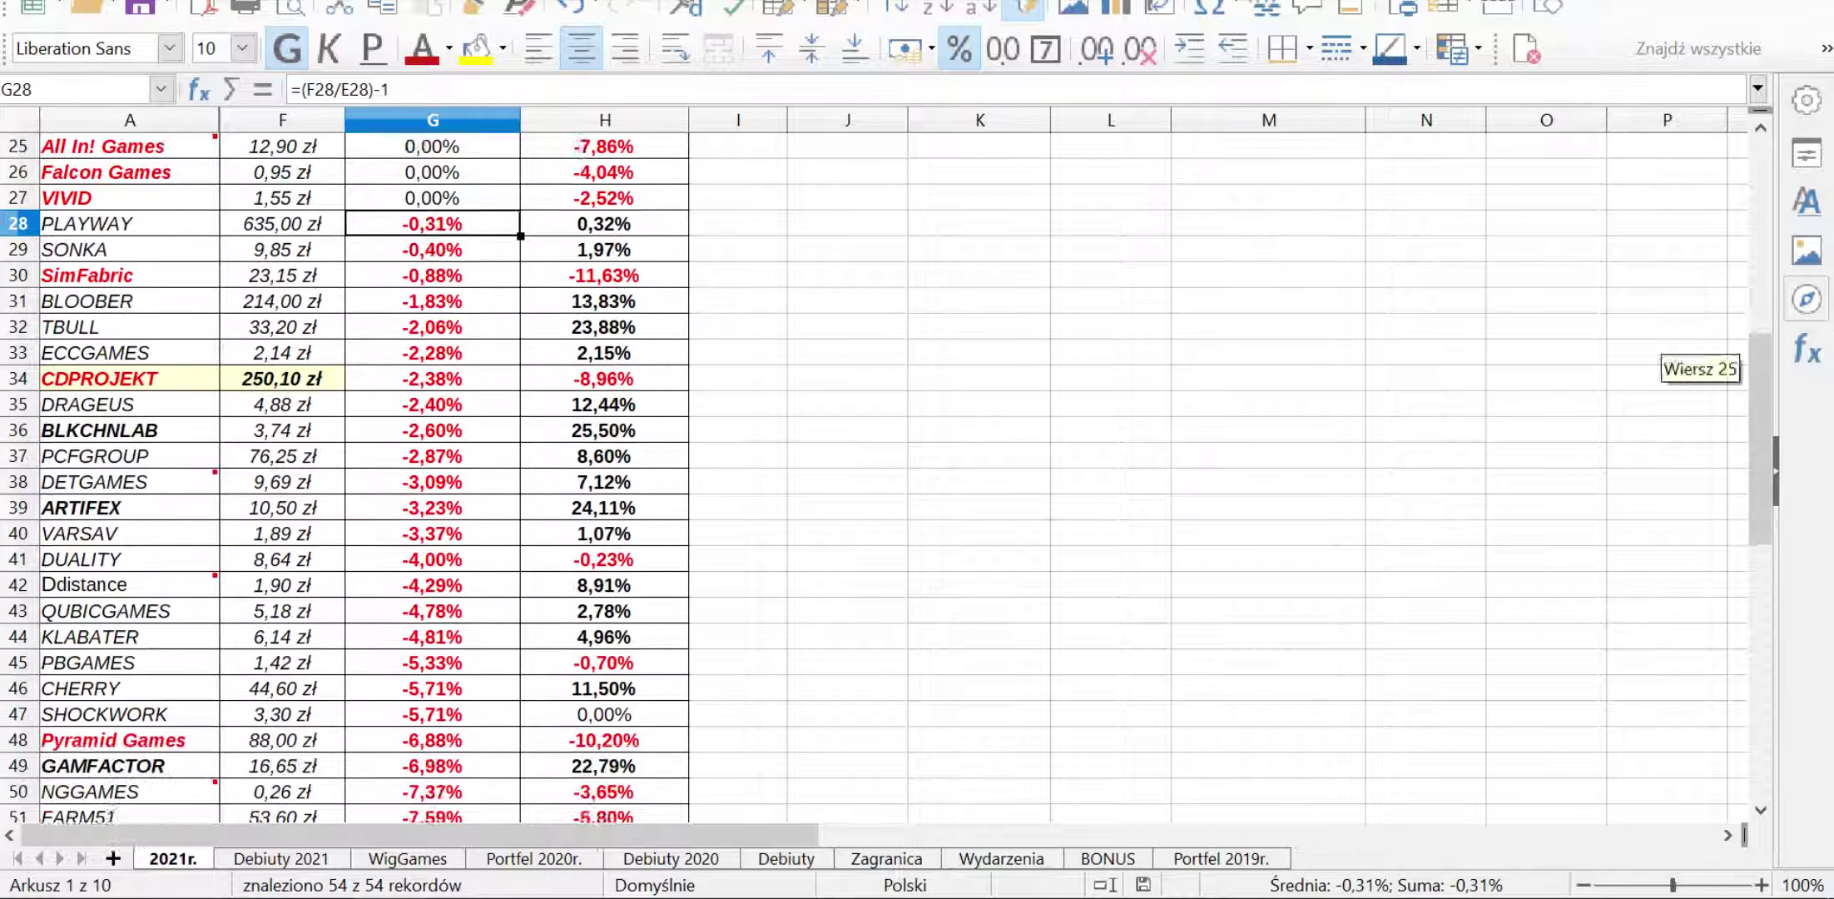
pyautogui.scroll(-2, 887, 475)
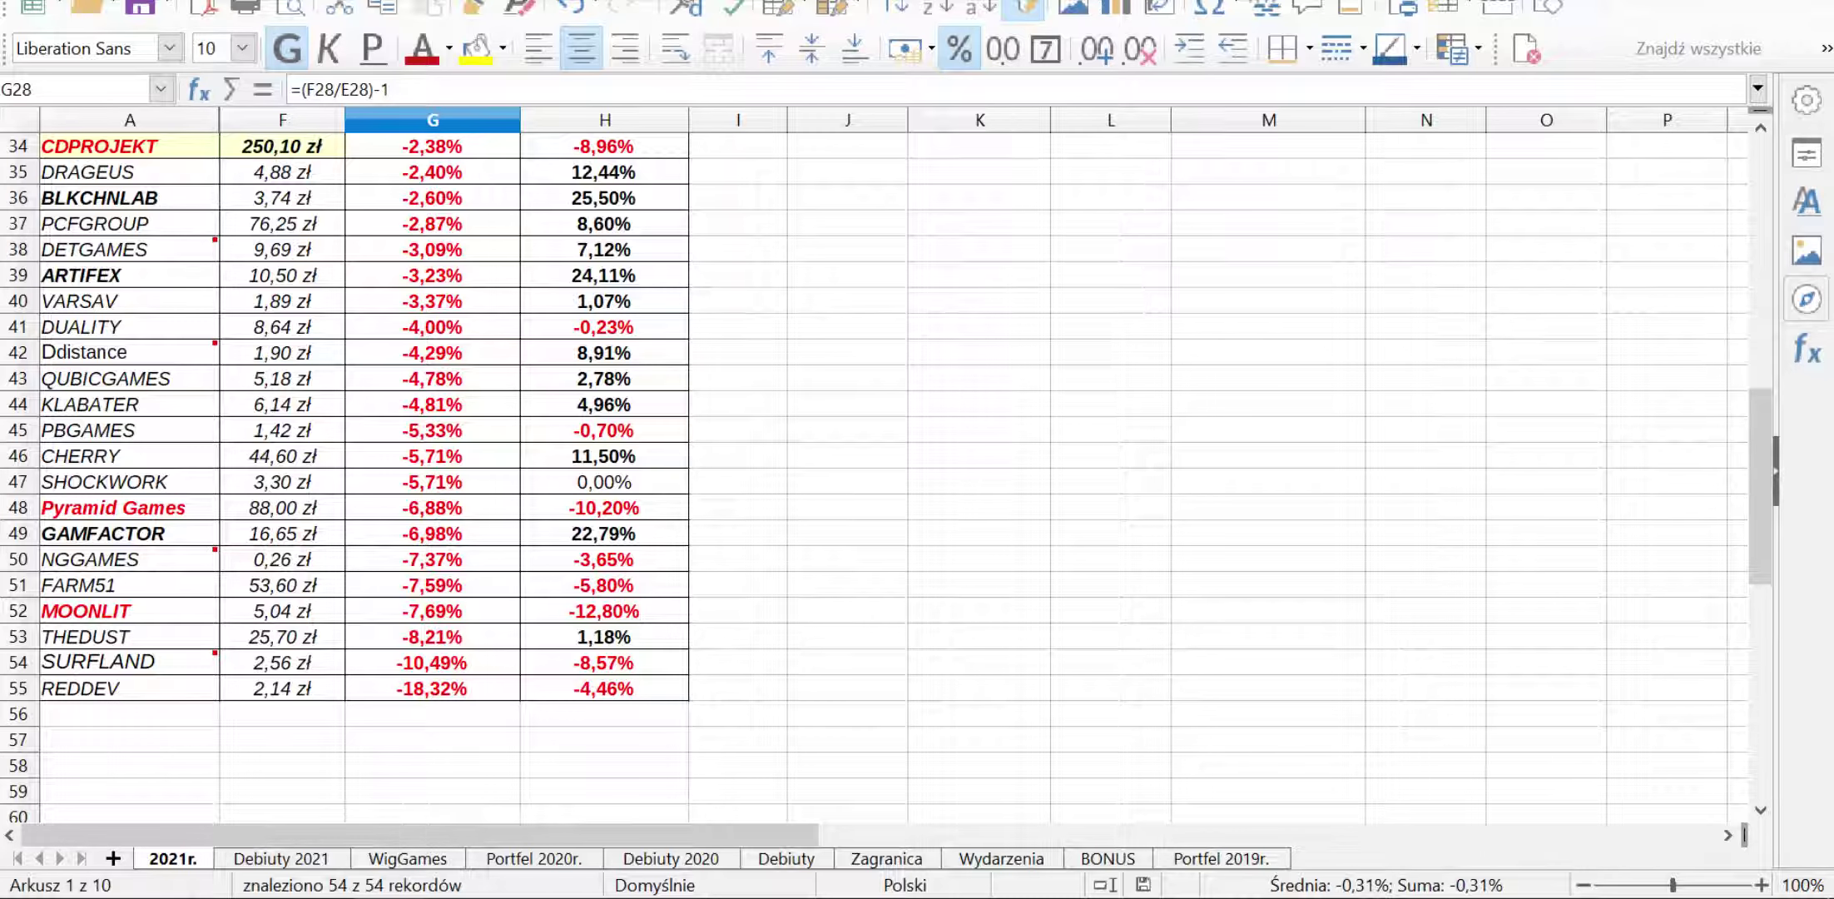
pyautogui.click(433, 688)
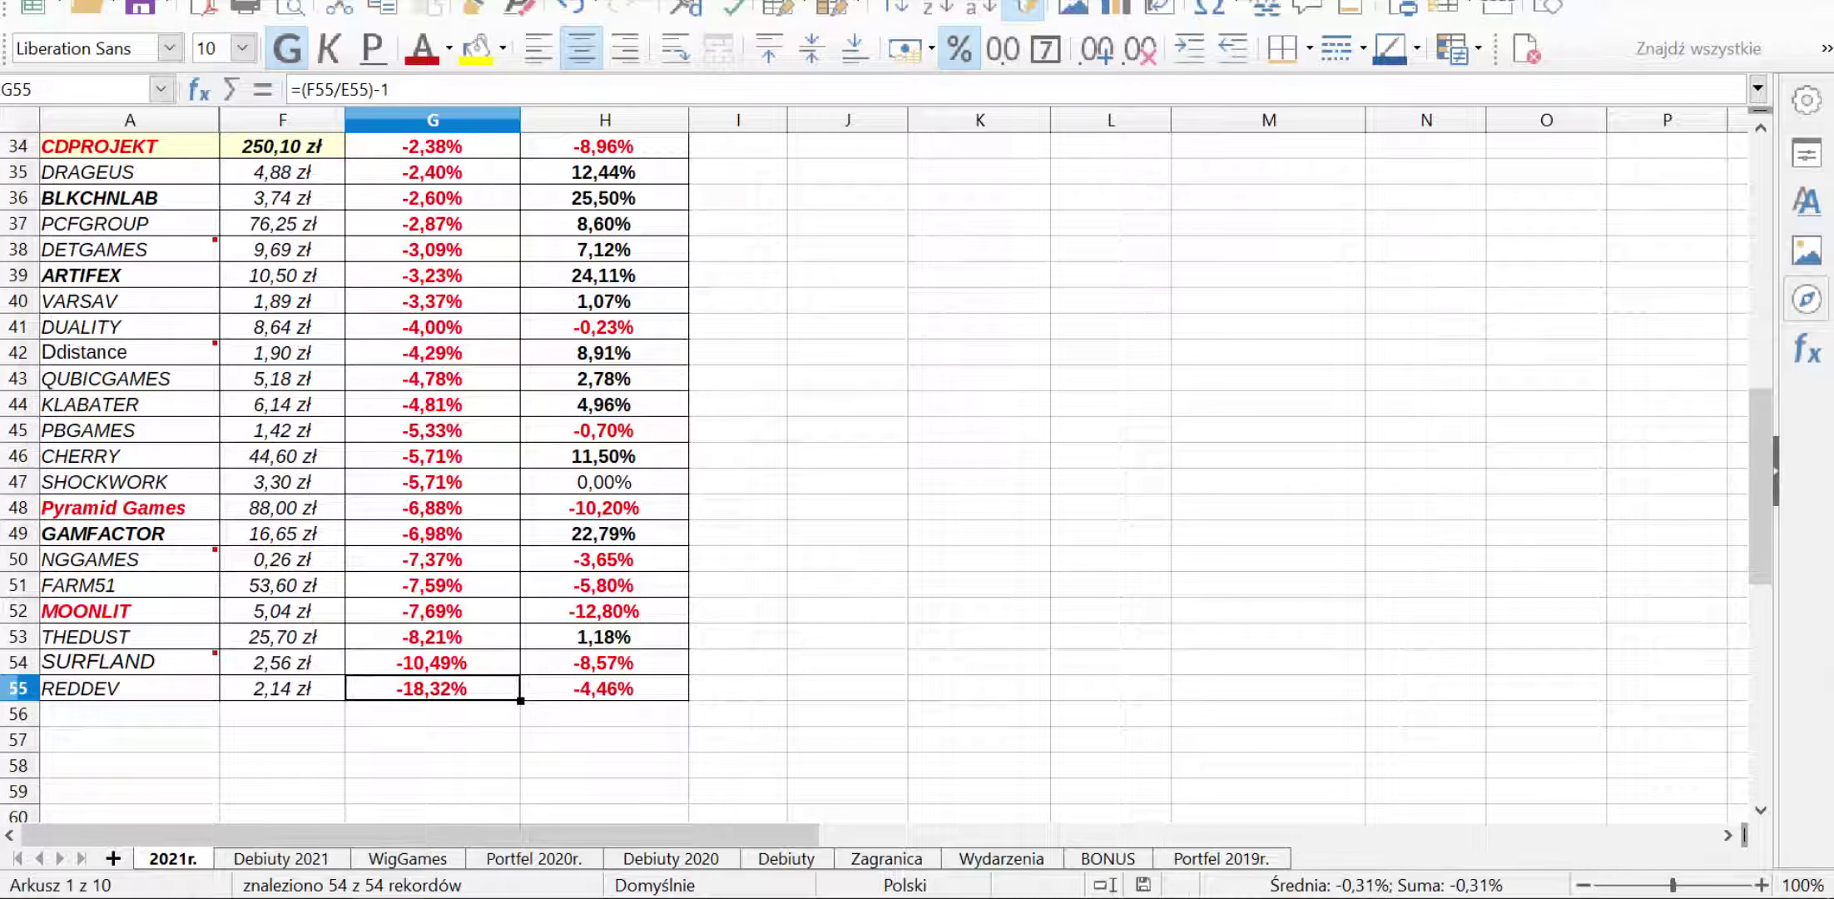
pyautogui.click(432, 662)
pyautogui.click(433, 637)
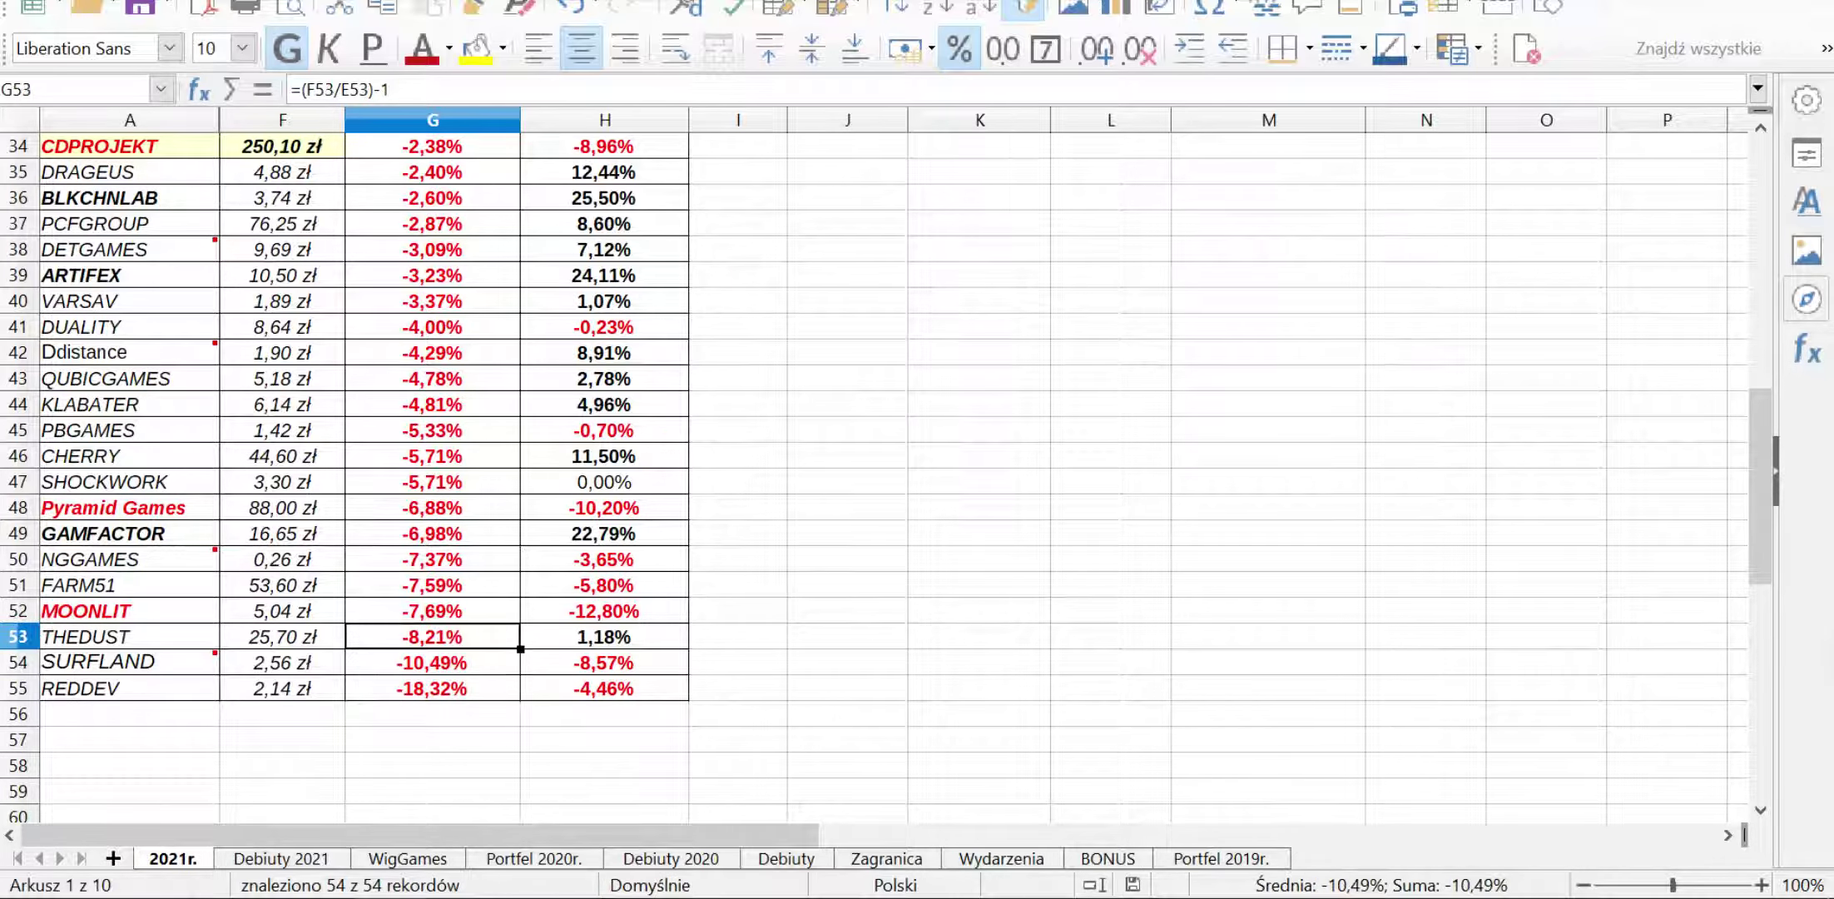
pyautogui.click(432, 611)
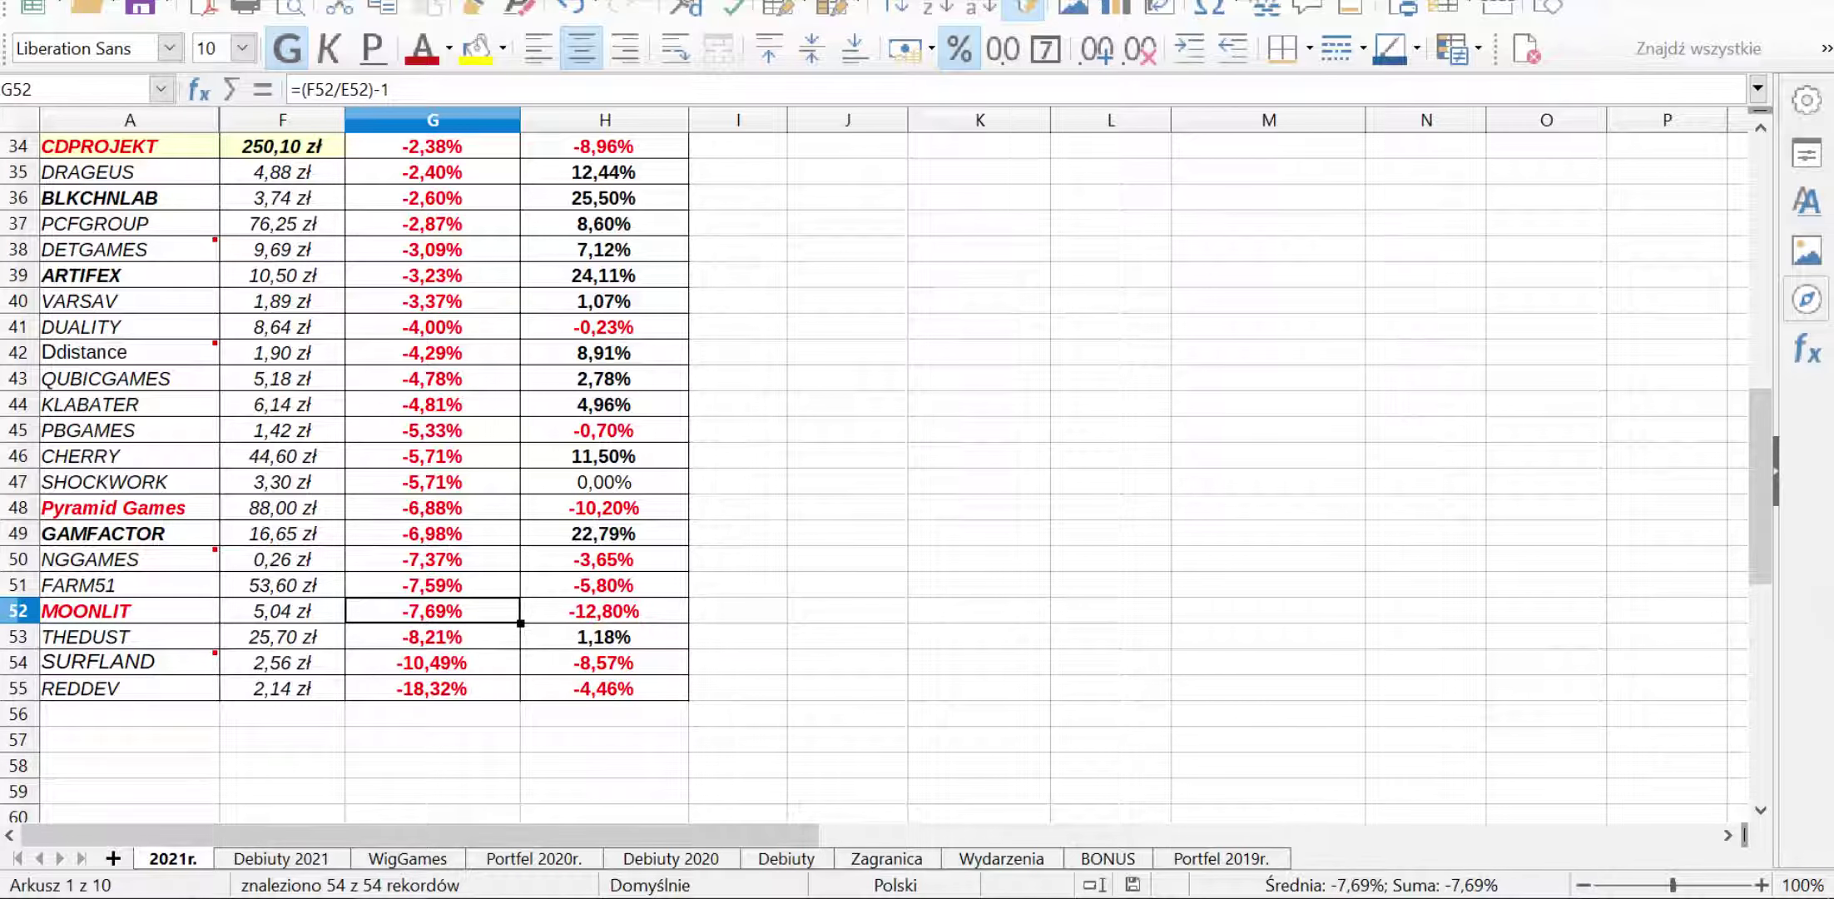
pyautogui.click(432, 585)
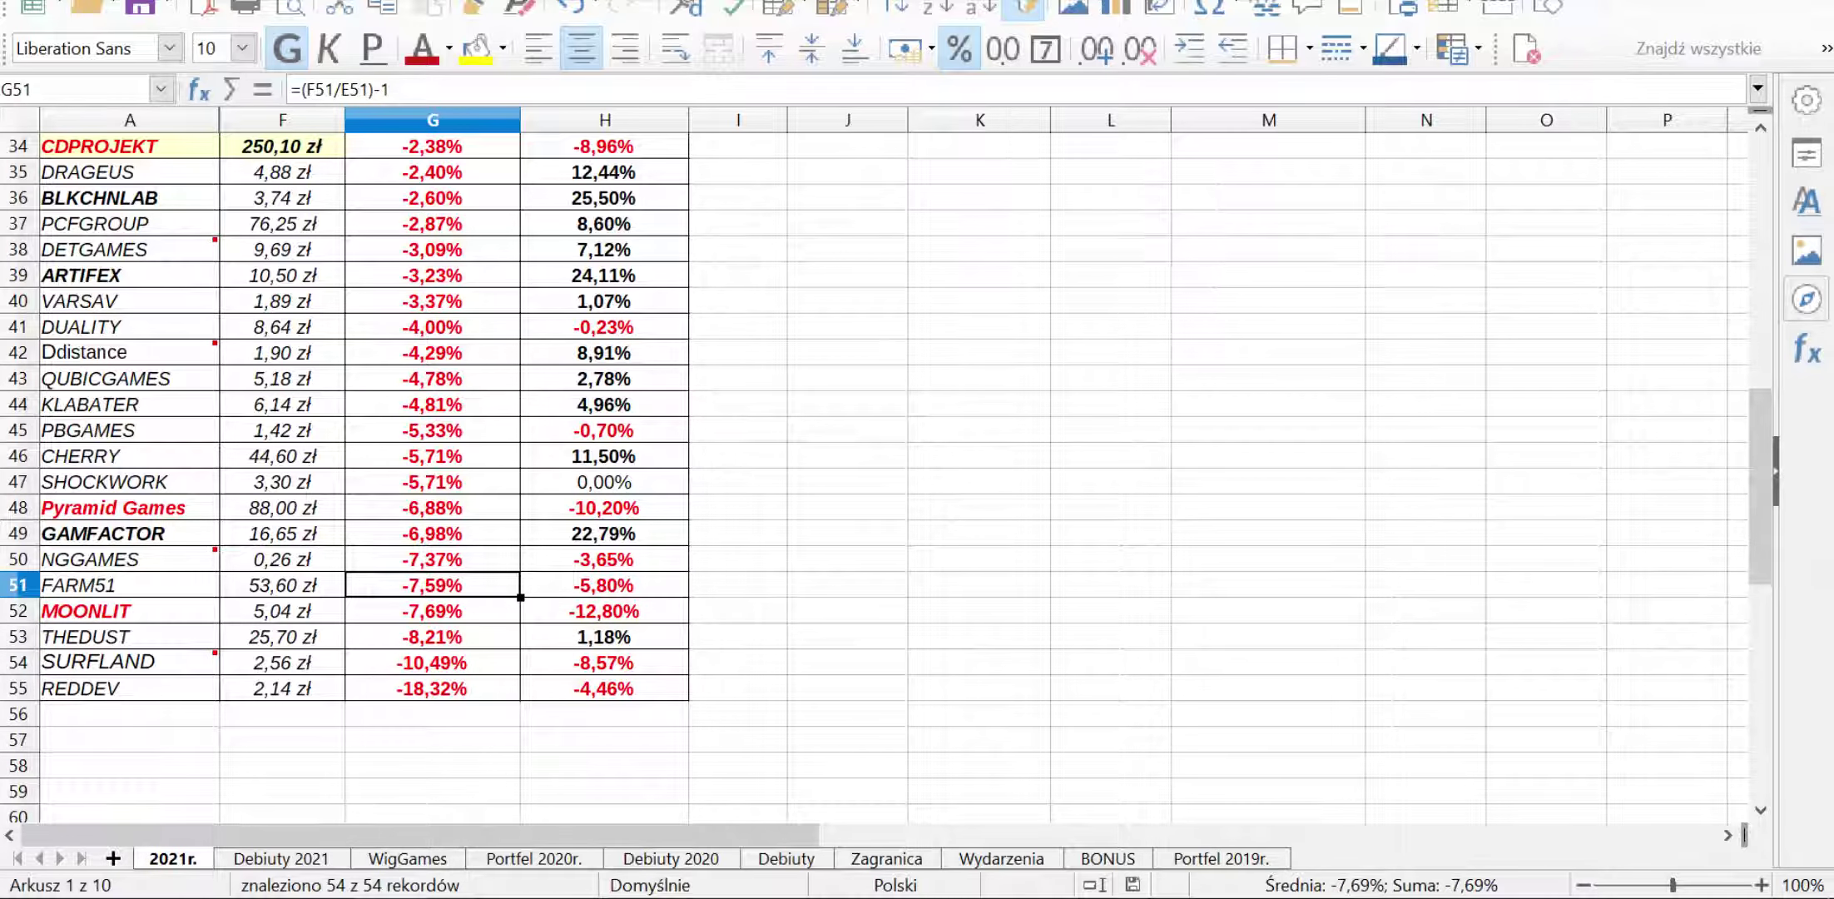
pyautogui.scroll(11, 883, 474)
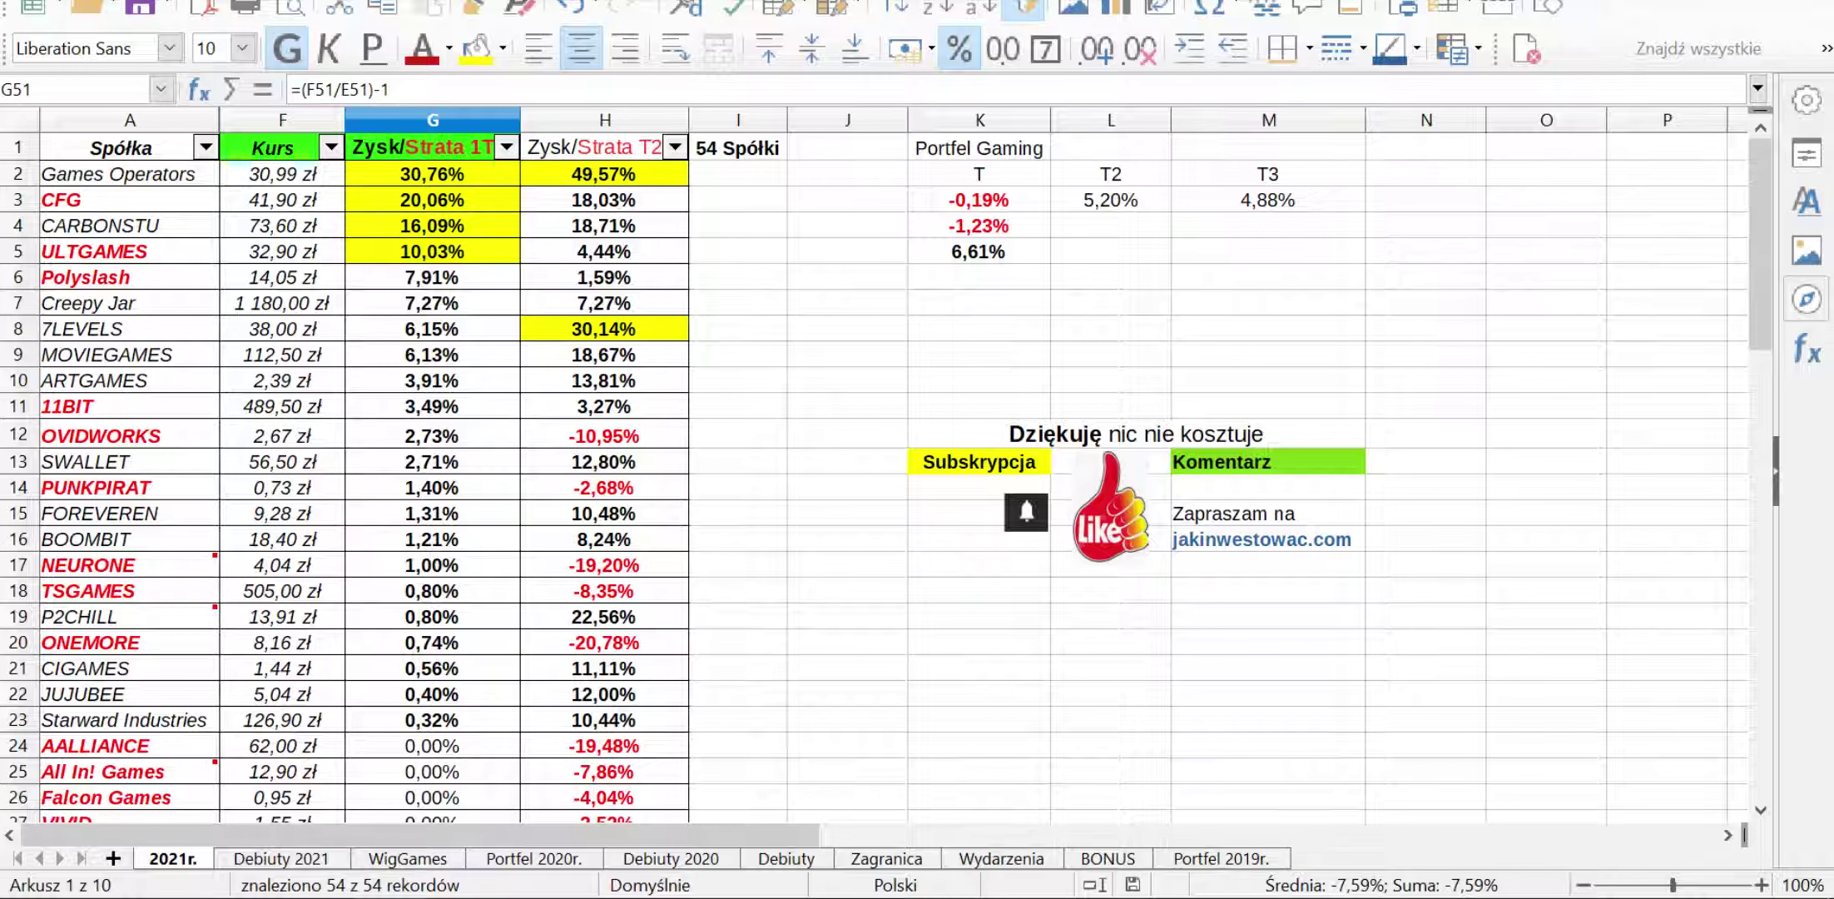
# Remove the bold formatting from cell K3, the first T value under Portfel Gaming.
pyautogui.click(979, 201)
pyautogui.click(287, 50)
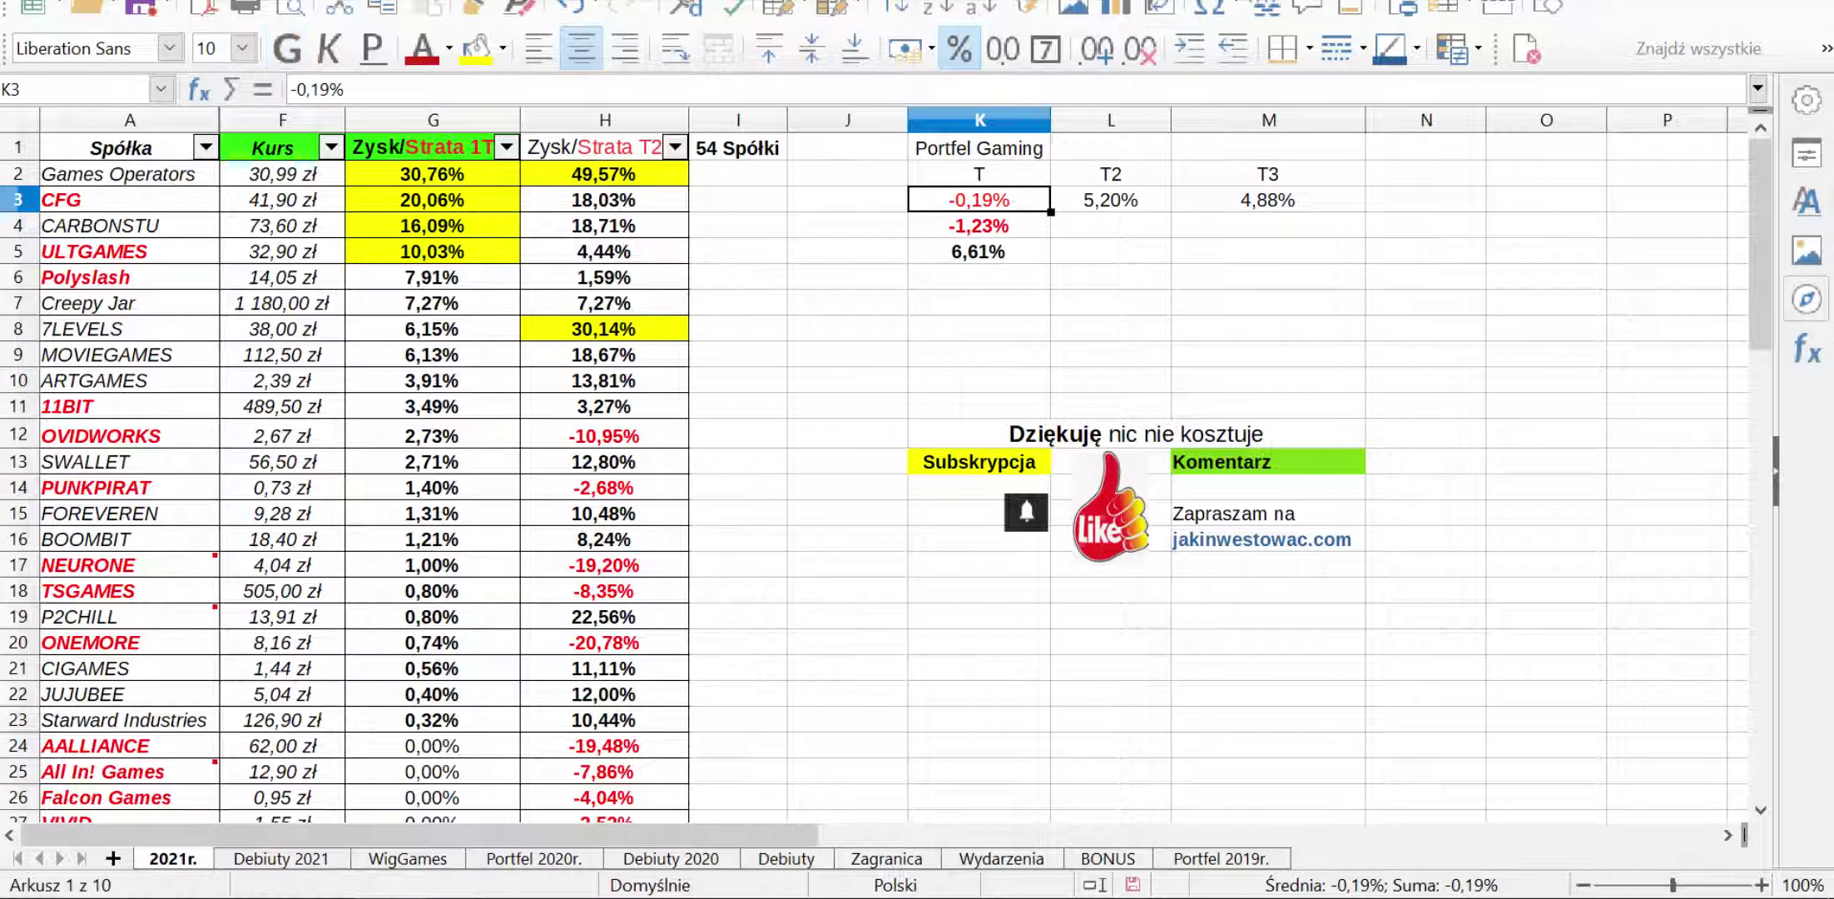
pyautogui.click(848, 329)
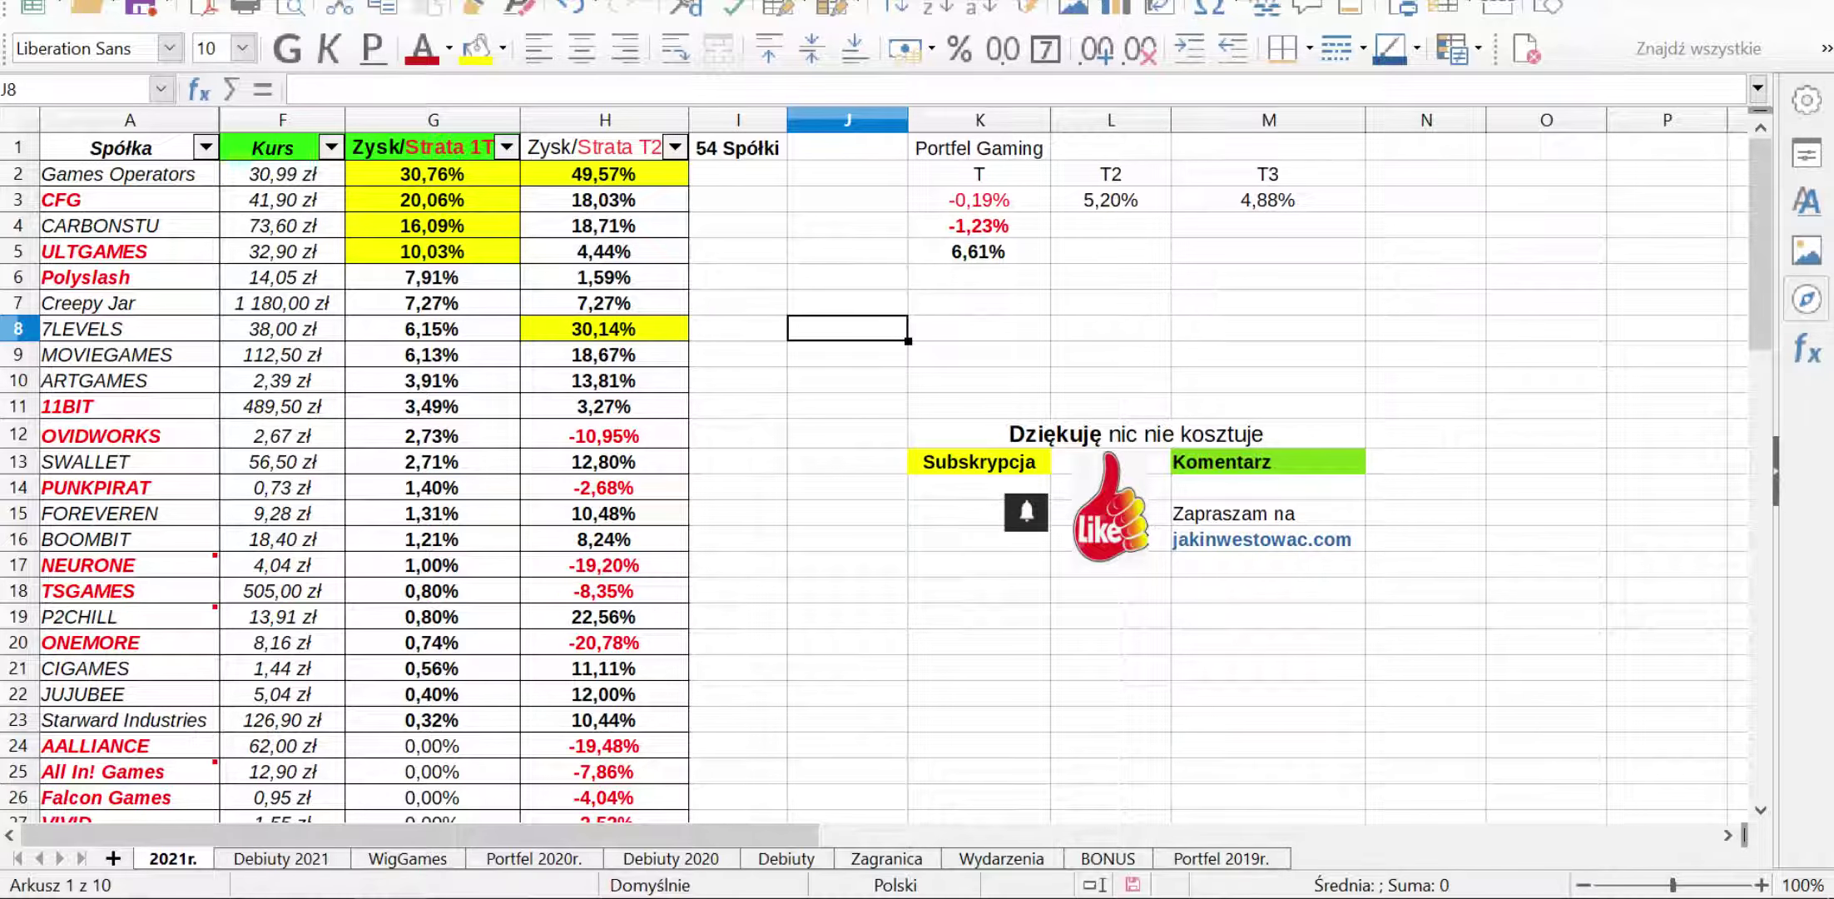
# Sort the company table by Zysk/Strata T2 in descending order.
pyautogui.click(675, 147)
pyautogui.click(700, 218)
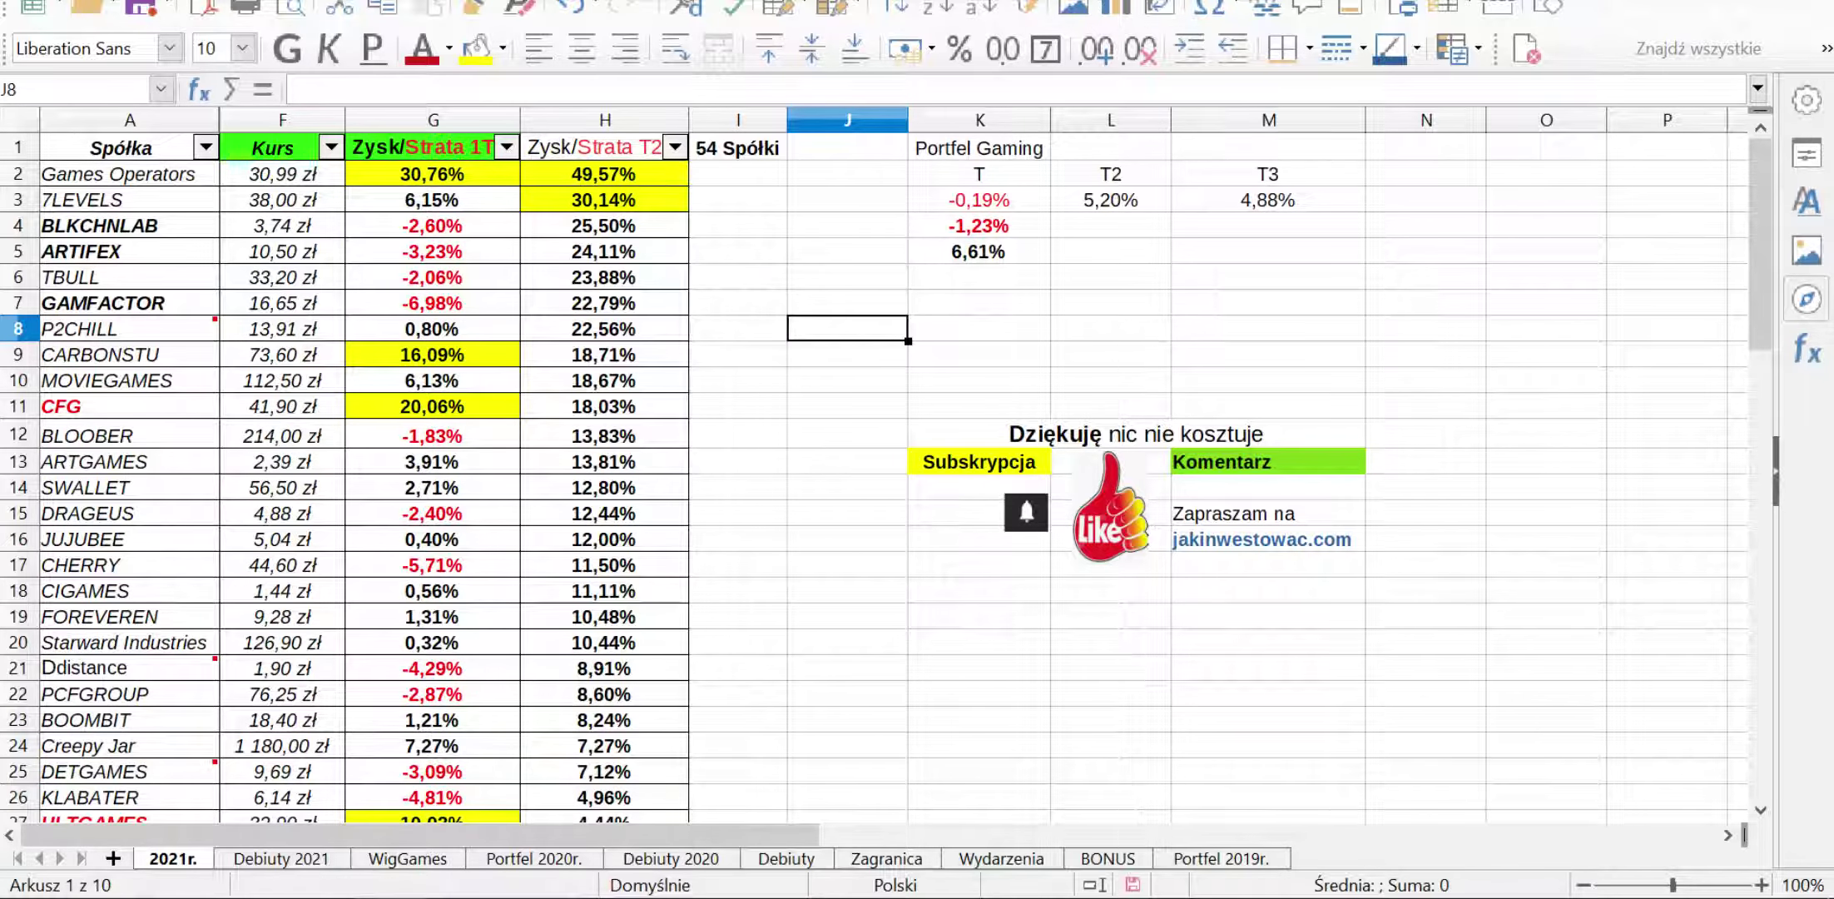
pyautogui.click(847, 303)
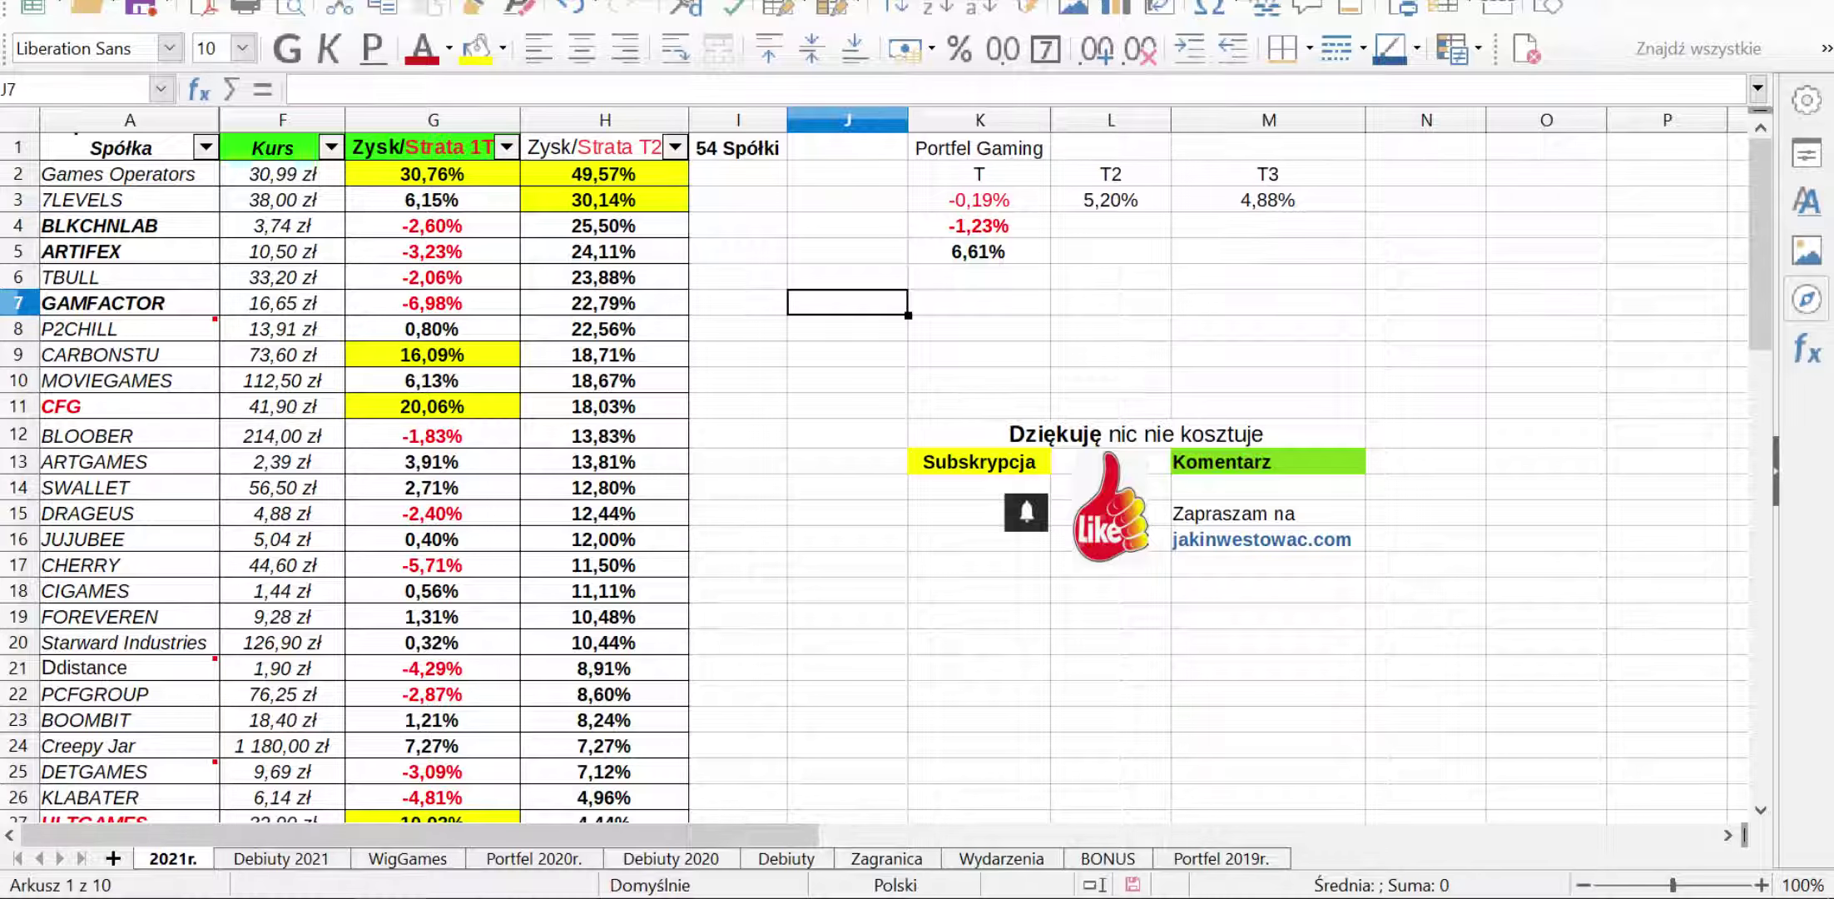
# Examine the top Zysk/Strata T2 returns one by one from 7LEVELS down to P2CHILL.
pyautogui.click(604, 201)
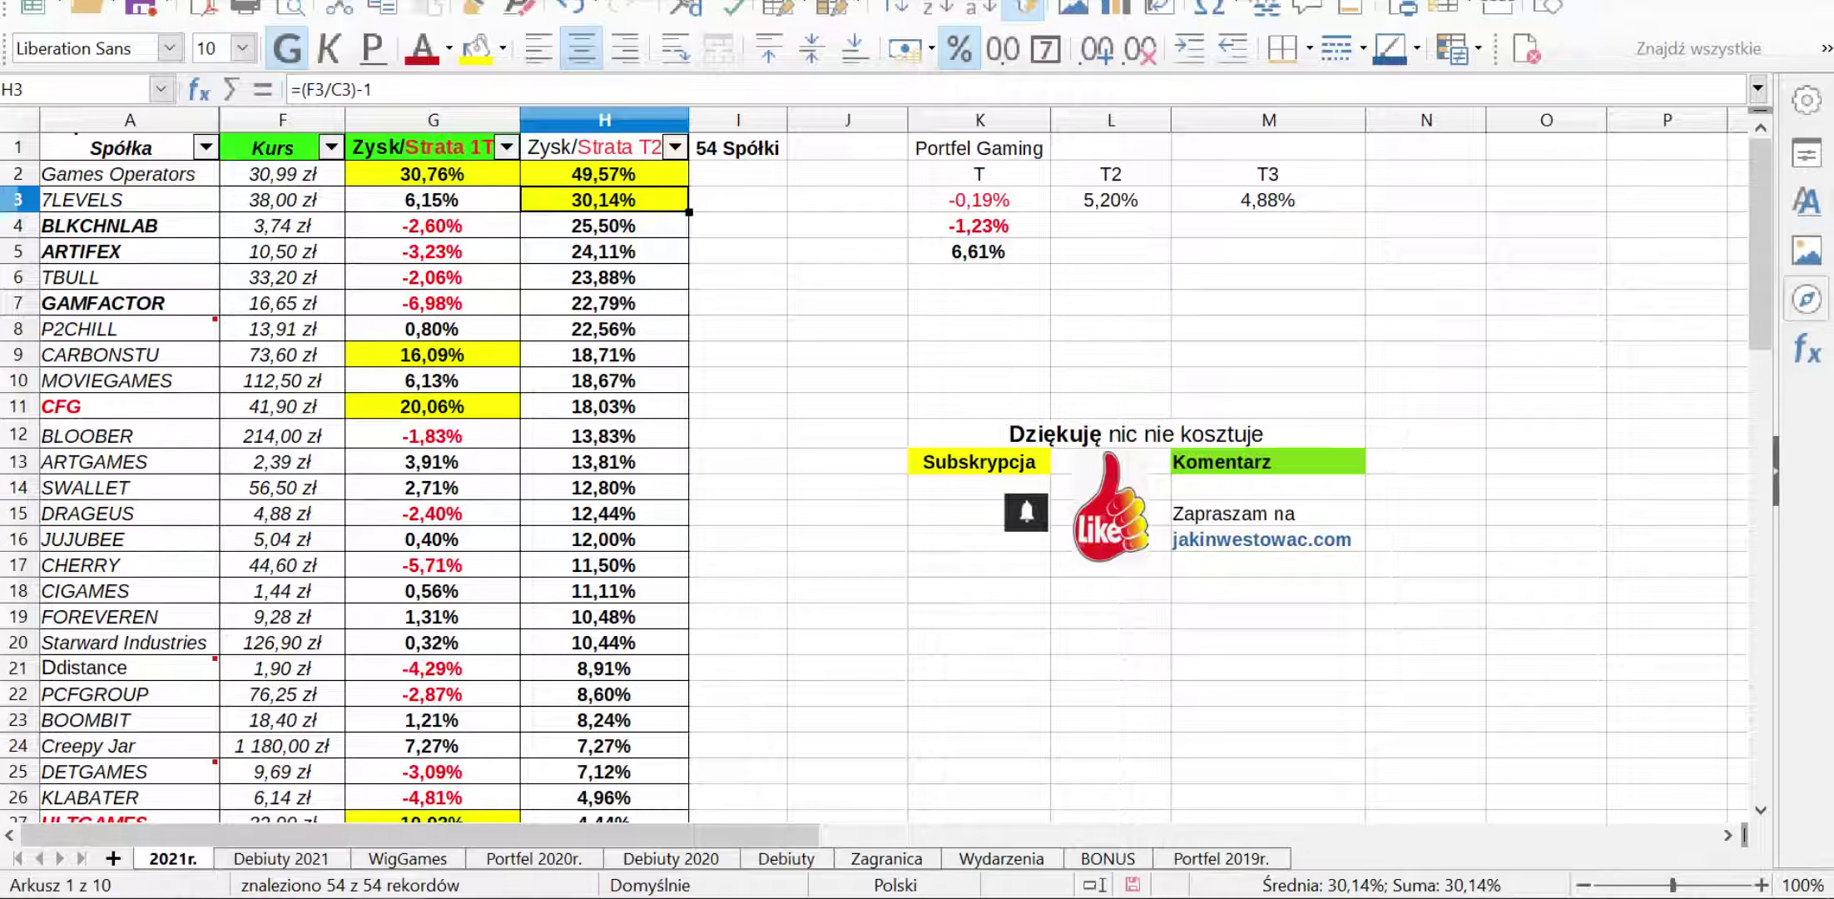
pyautogui.press('Down')
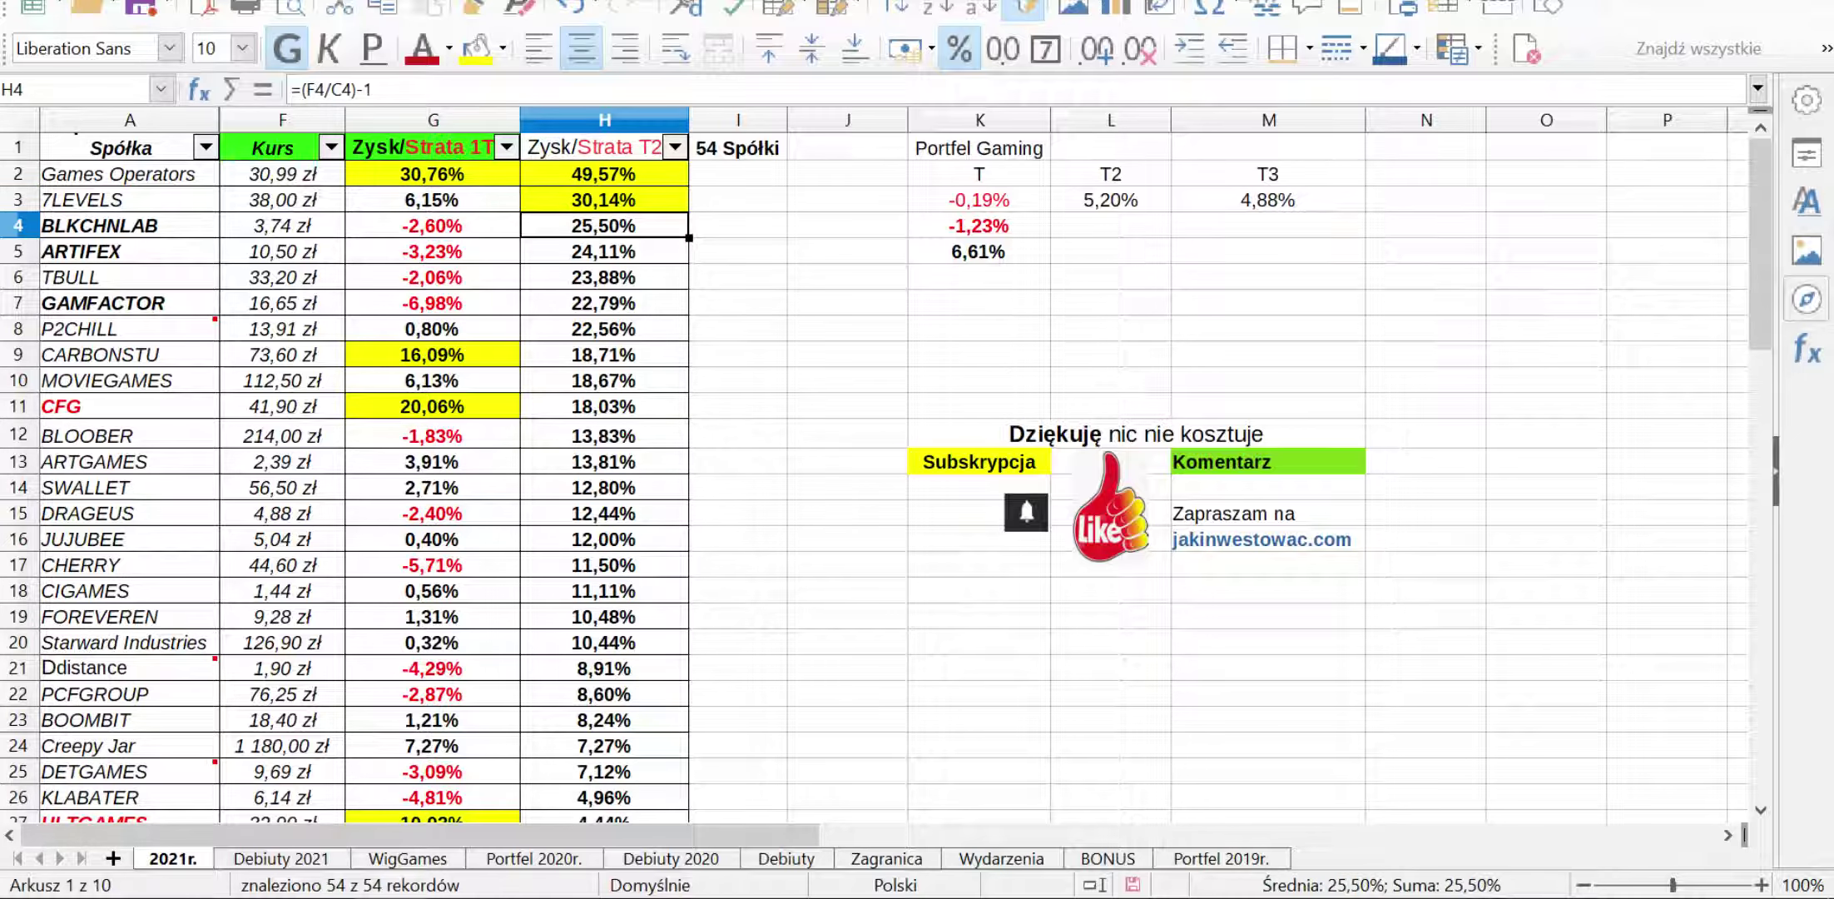
pyautogui.press('Down')
pyautogui.press('Down')
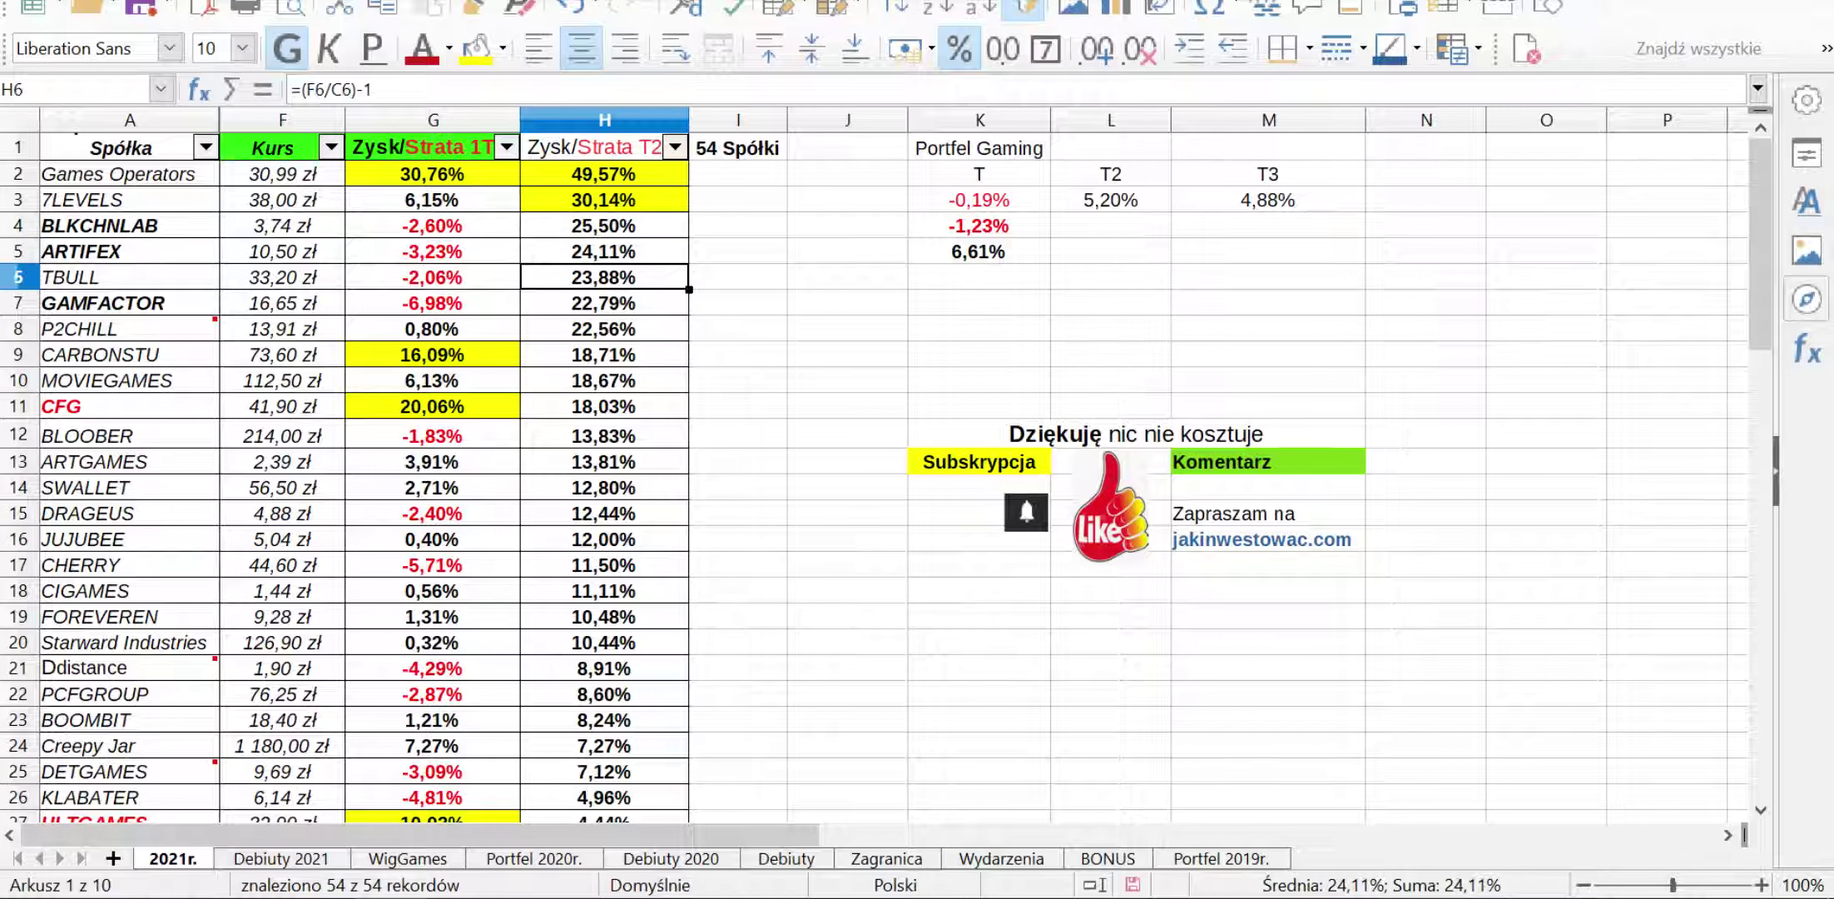
pyautogui.press('Down')
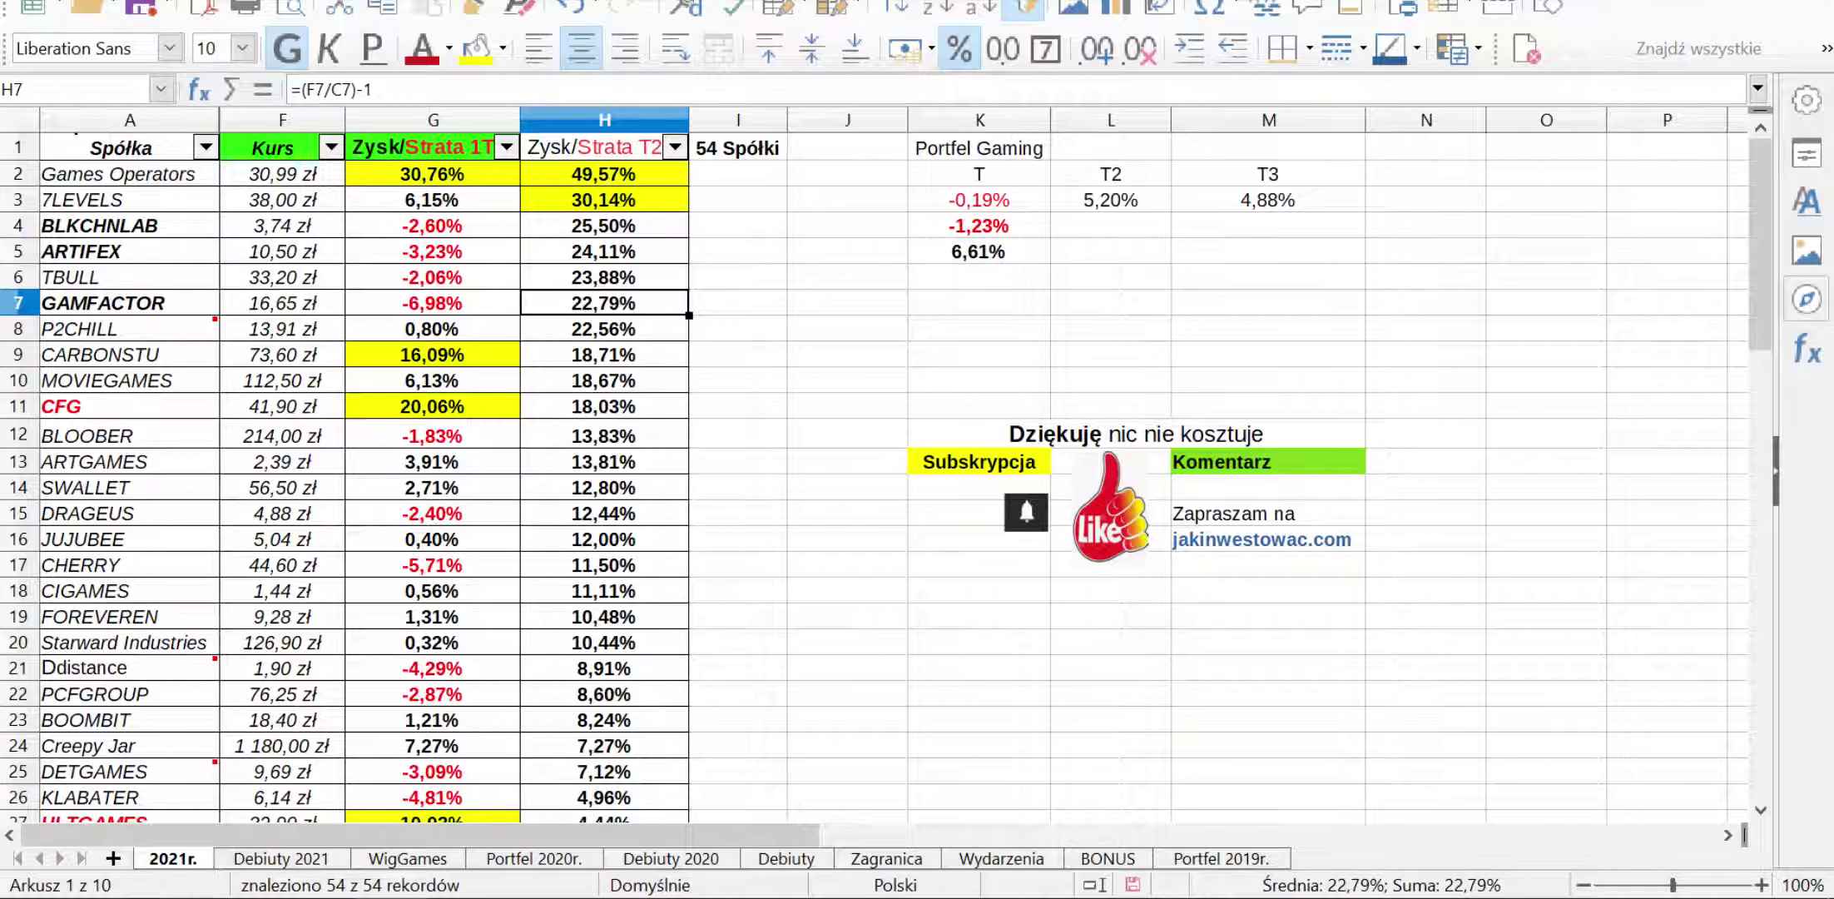
pyautogui.press('Down')
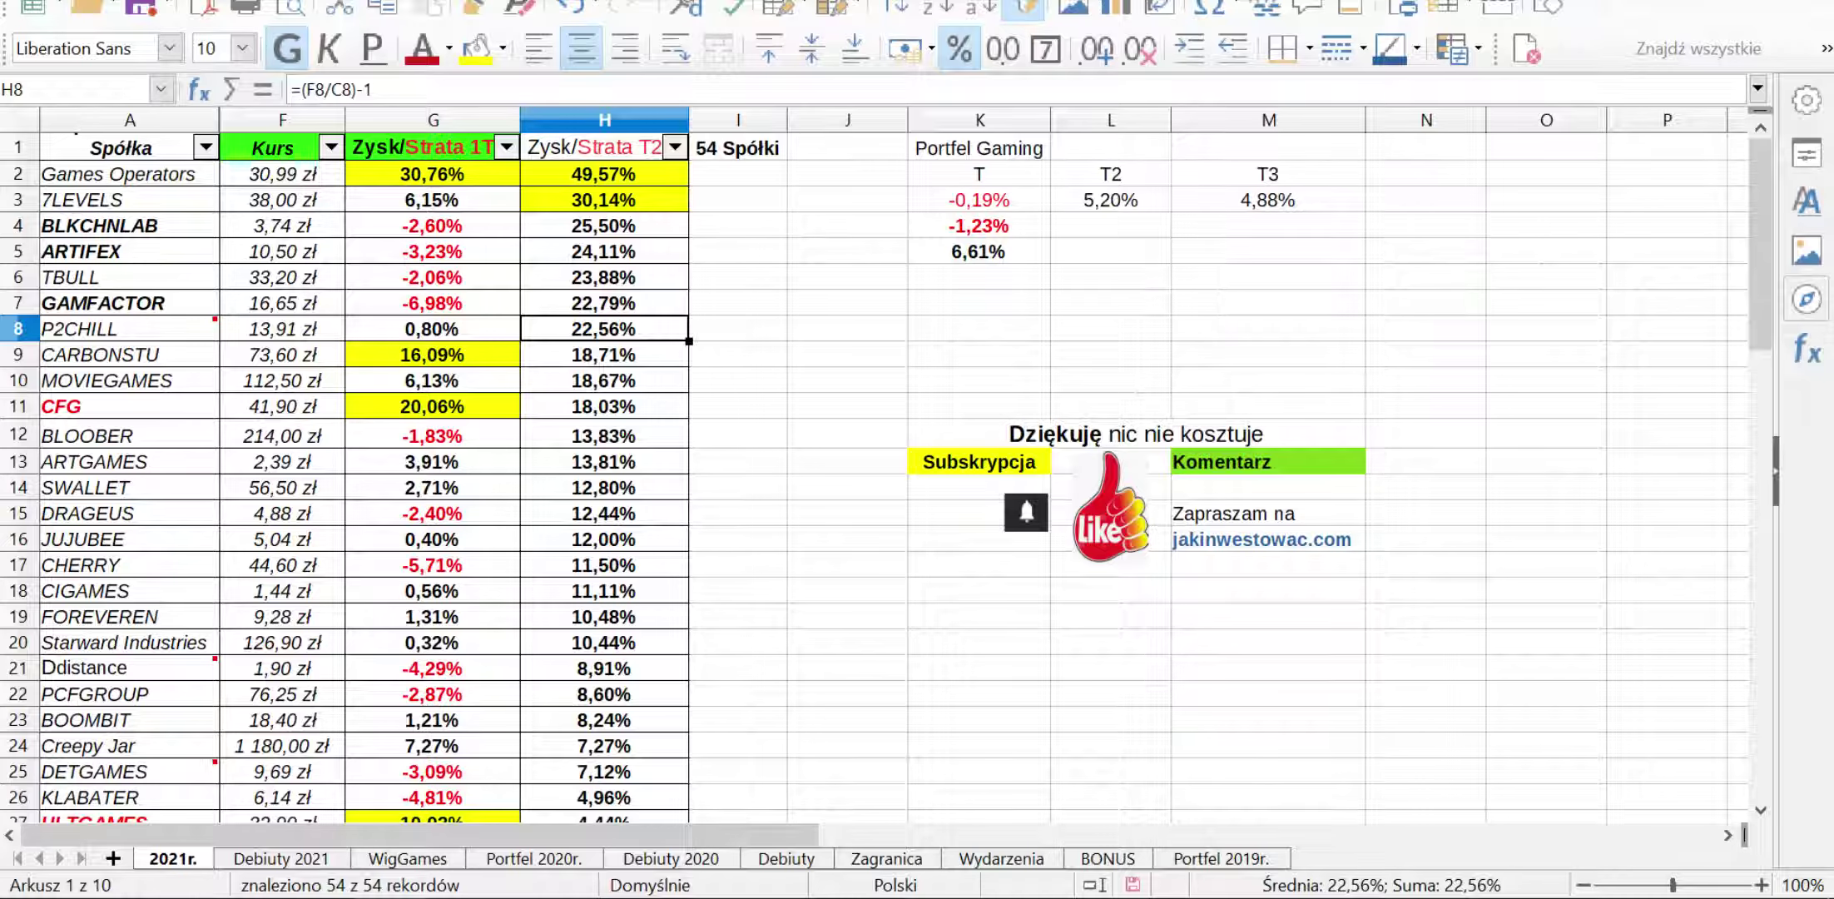
# Review the rest of the Zysk/Strata T2 ranking down to its last entry, ONEMORE.
pyautogui.scroll(-2, 874, 479)
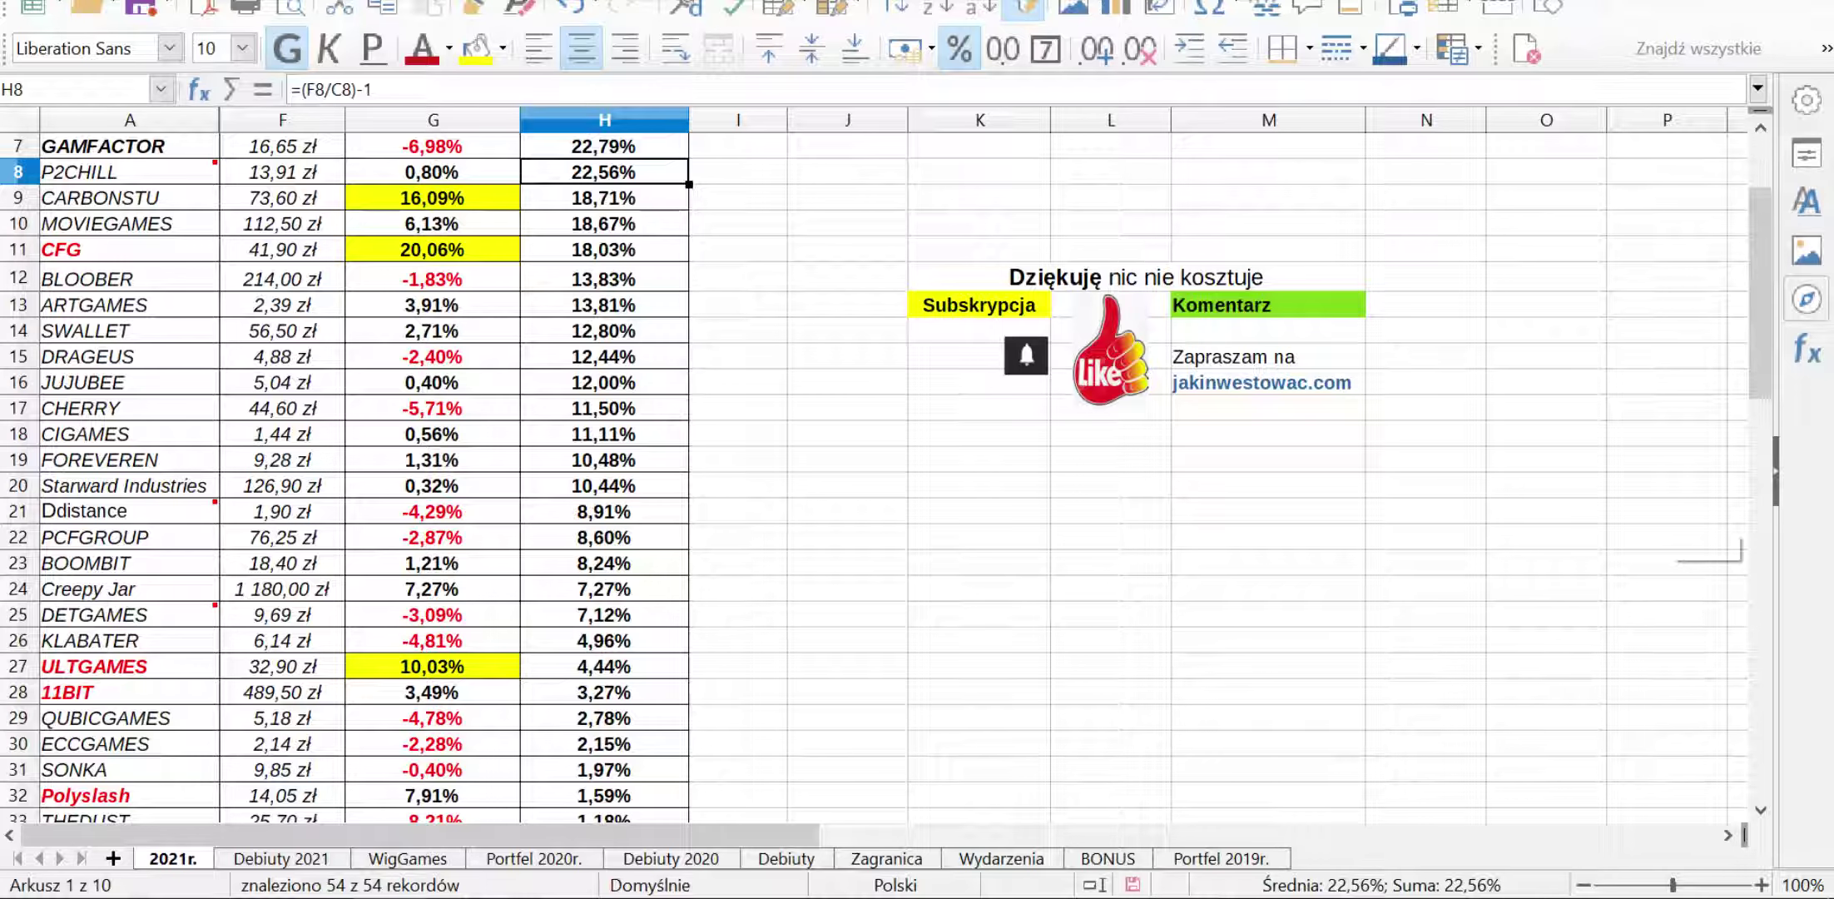
pyautogui.scroll(-8, 874, 479)
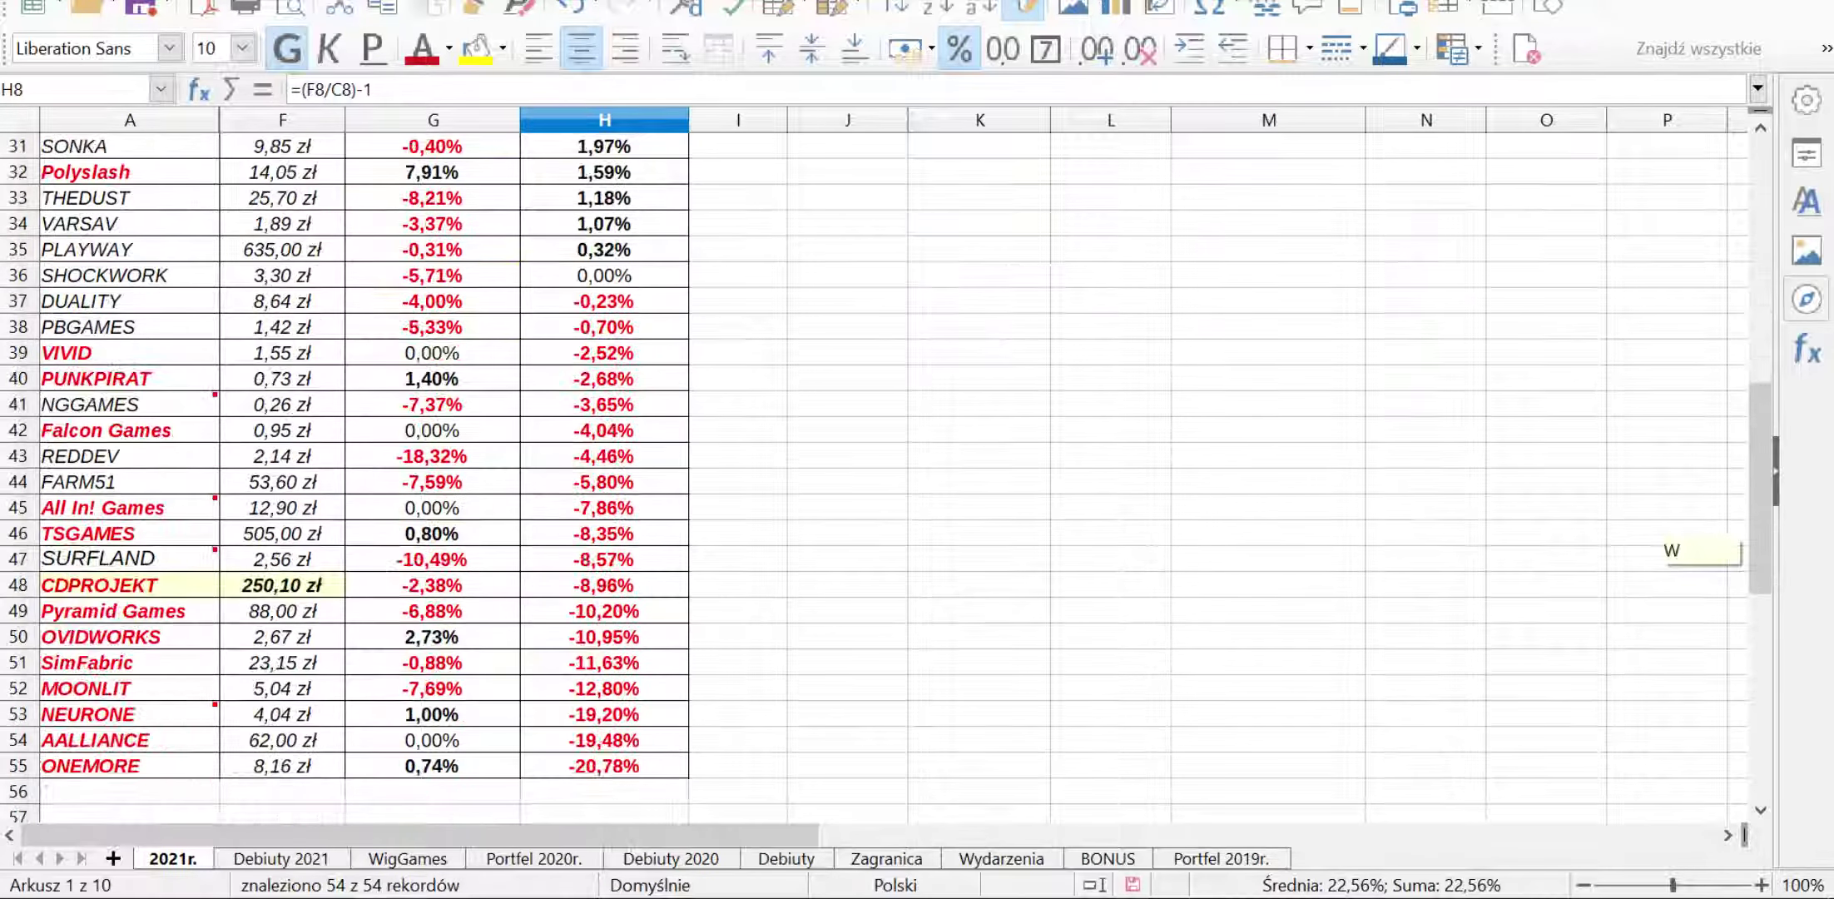
pyautogui.scroll(-1, 874, 478)
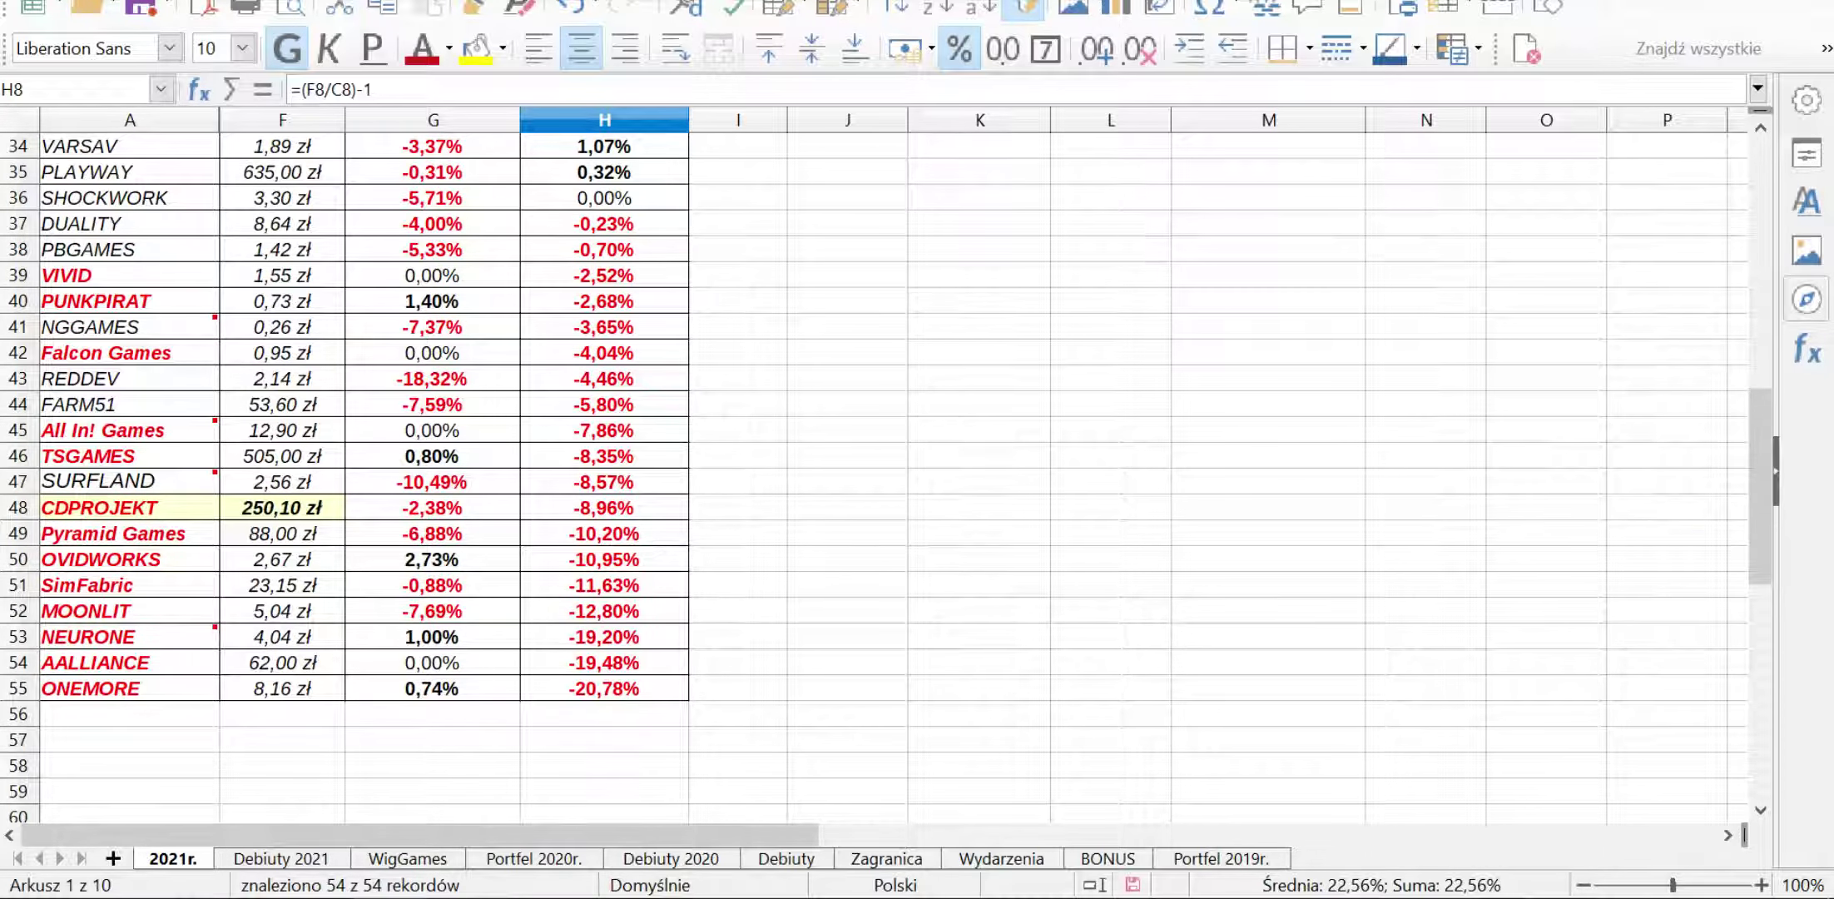
pyautogui.hotkey('ctrl', 'Down')
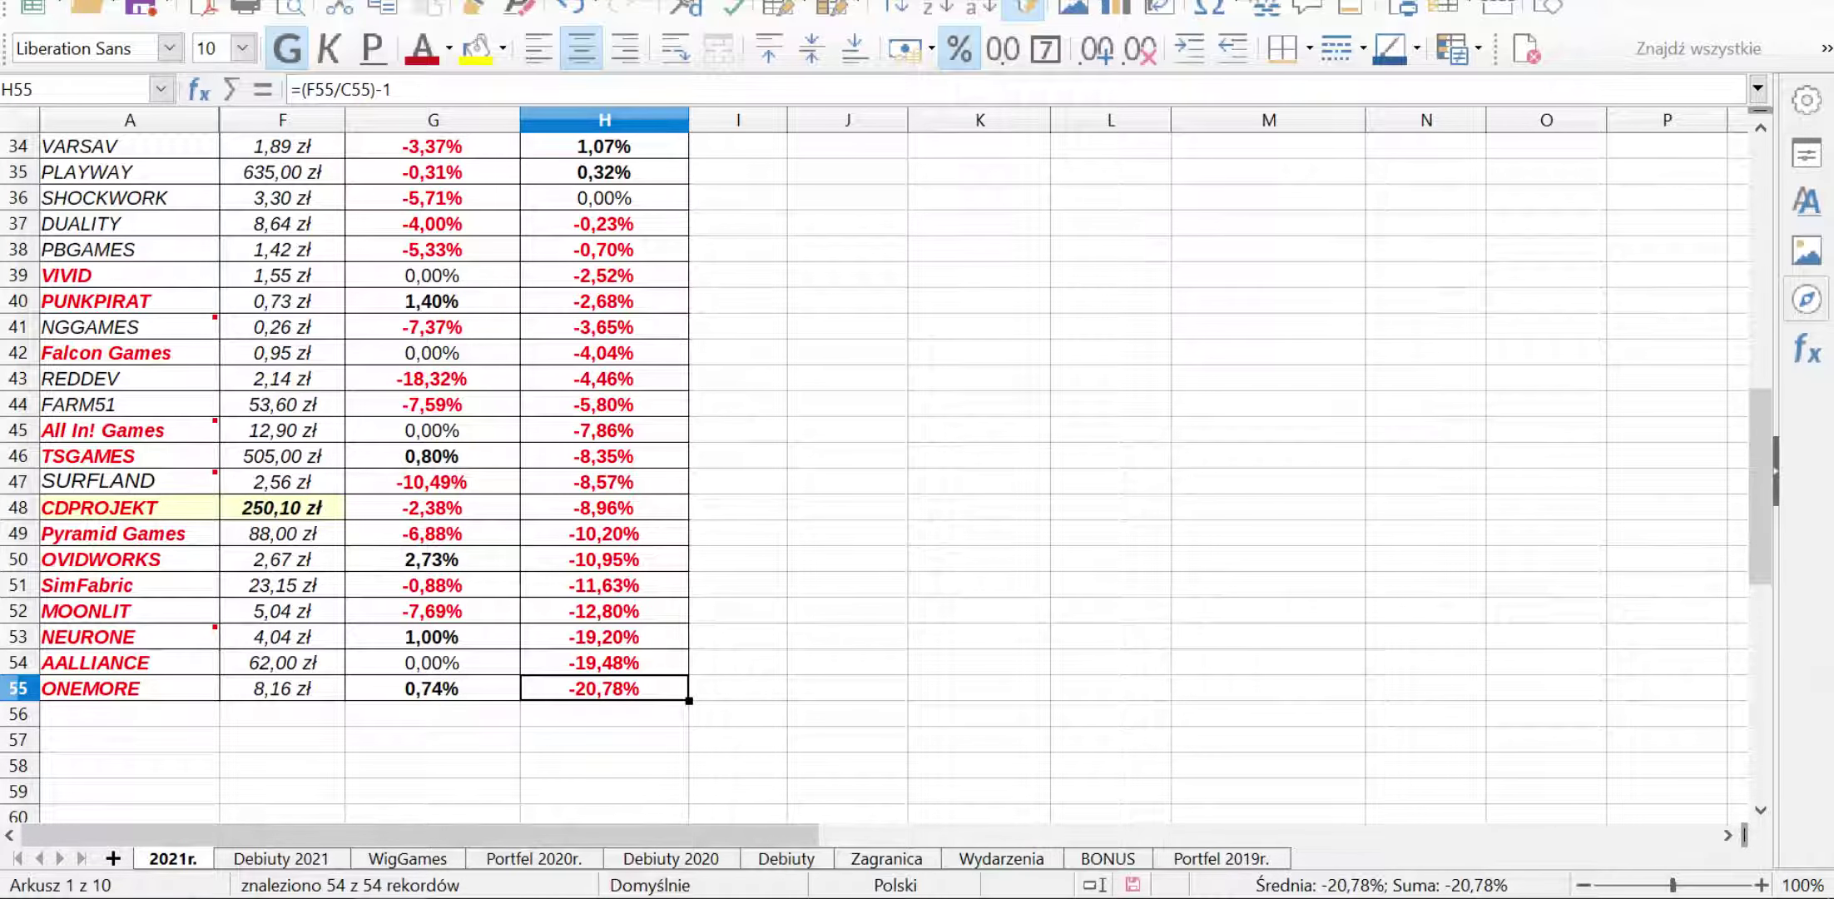
# Examine the lowest Zysk/Strata T2 returns one by one from ONEMORE up to CDPROJEKT, and select empty cell J8 beside the table.
pyautogui.press('Up')
pyautogui.press('Up')
pyautogui.press('Up')
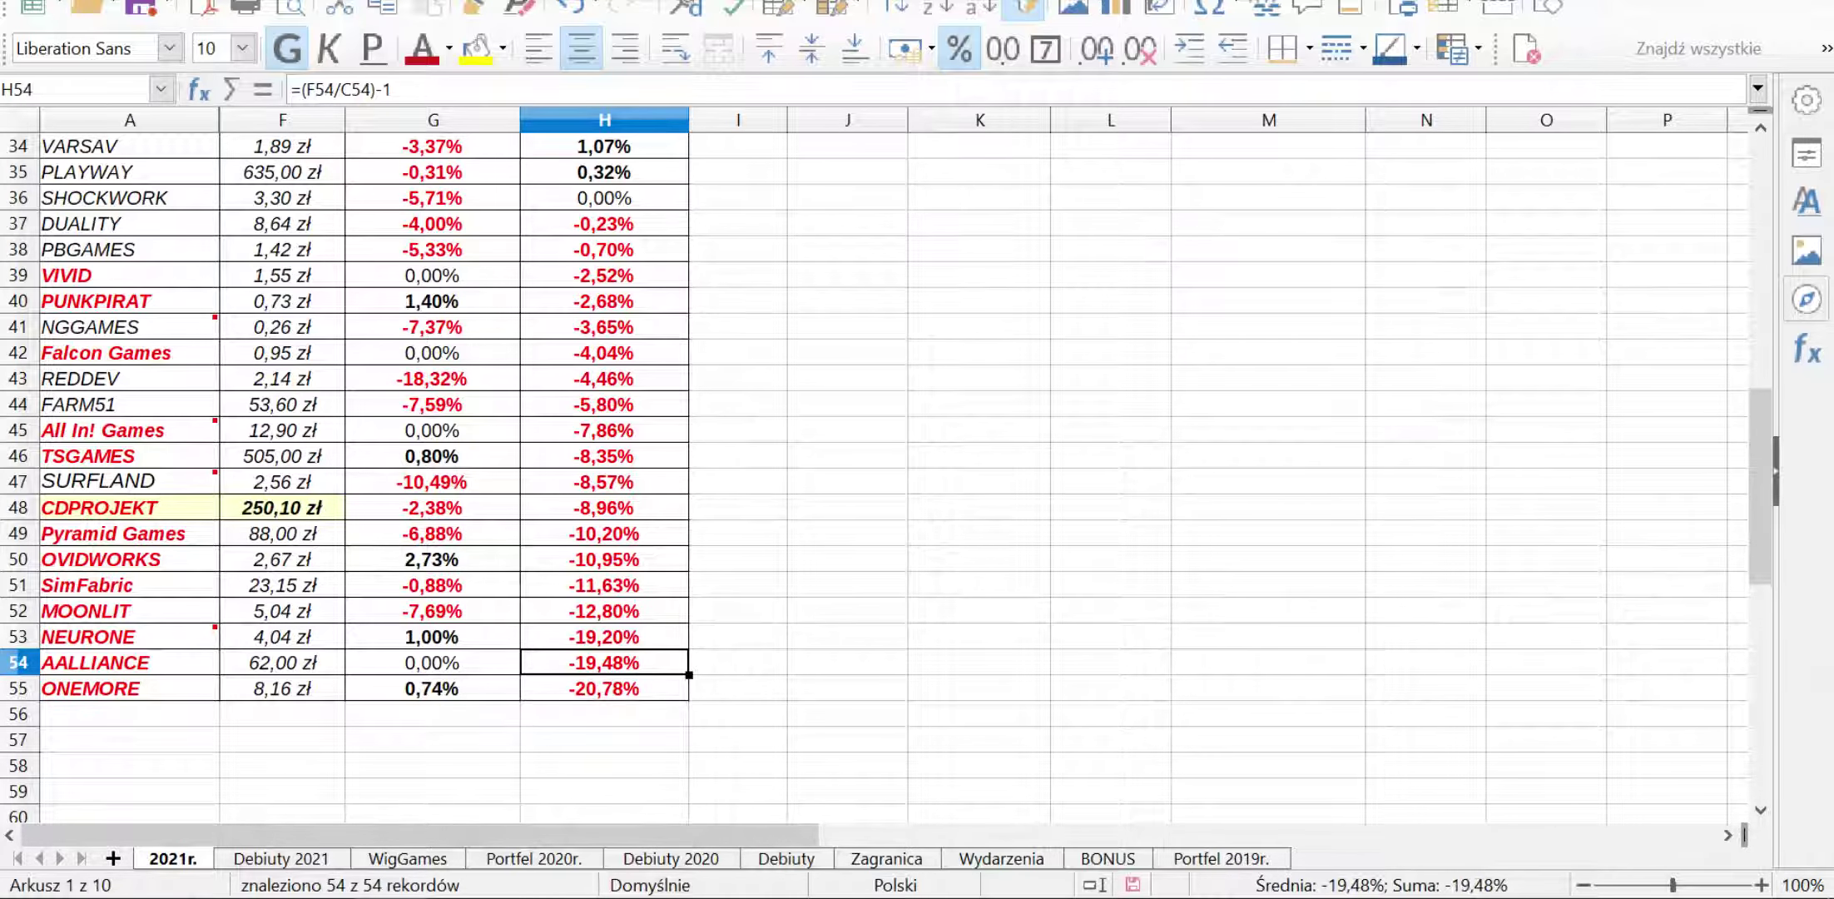
pyautogui.press('Up')
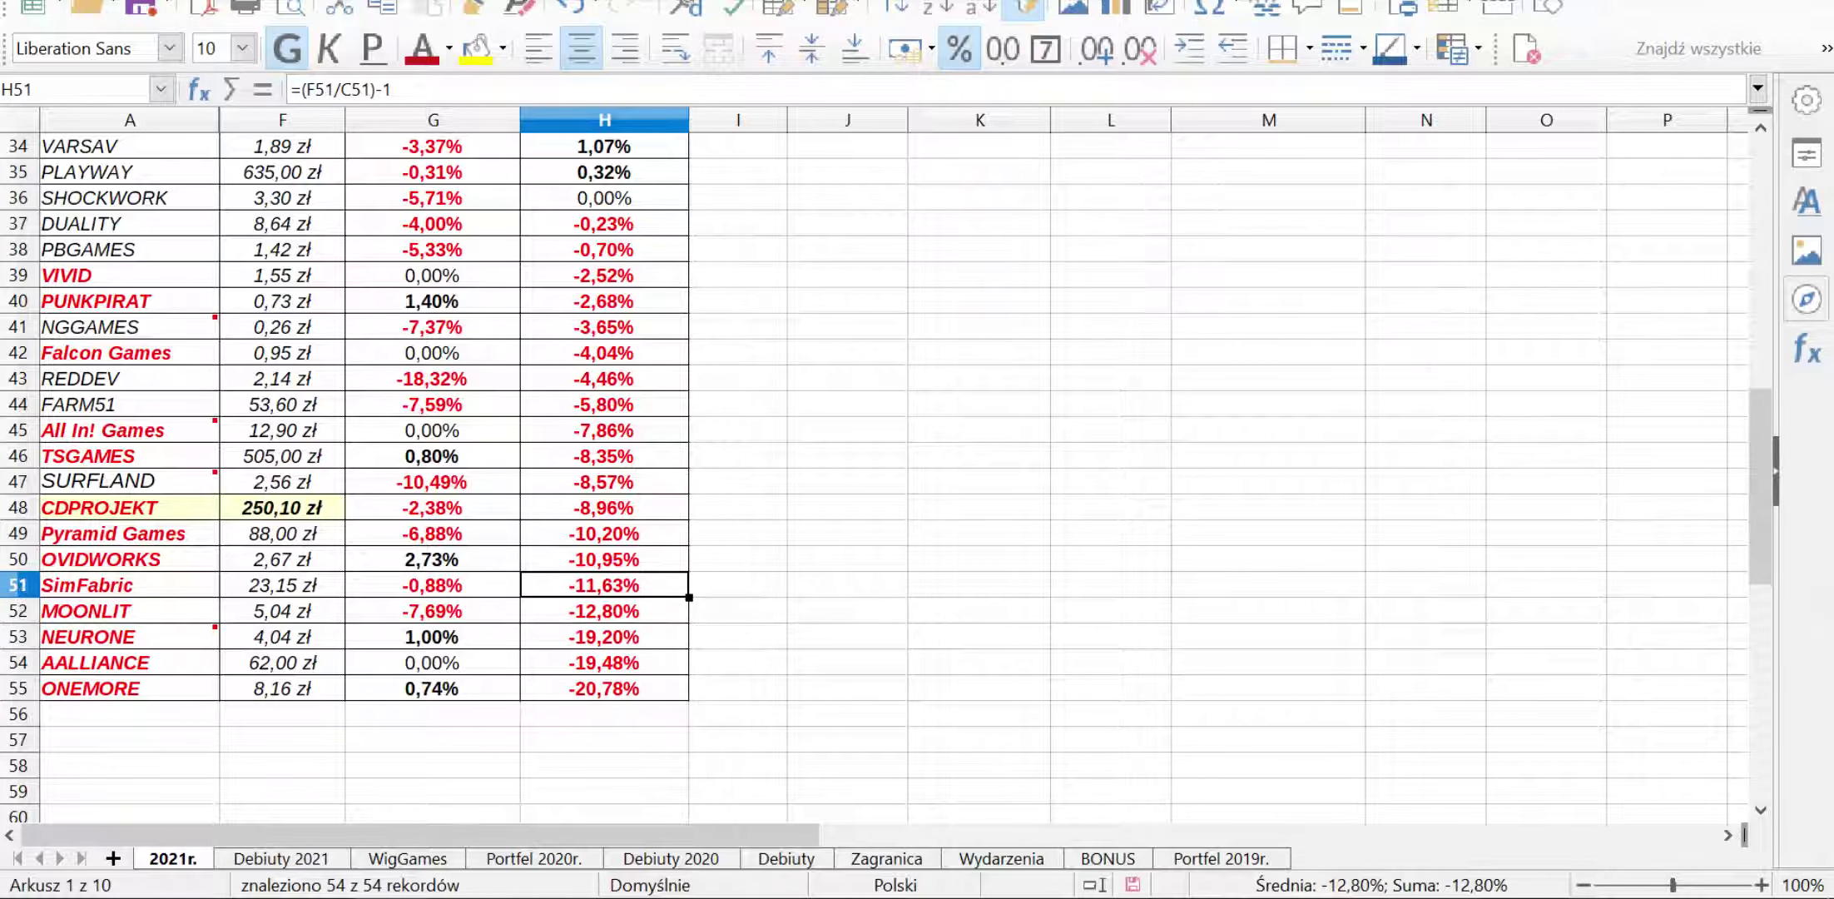
pyautogui.press('Up')
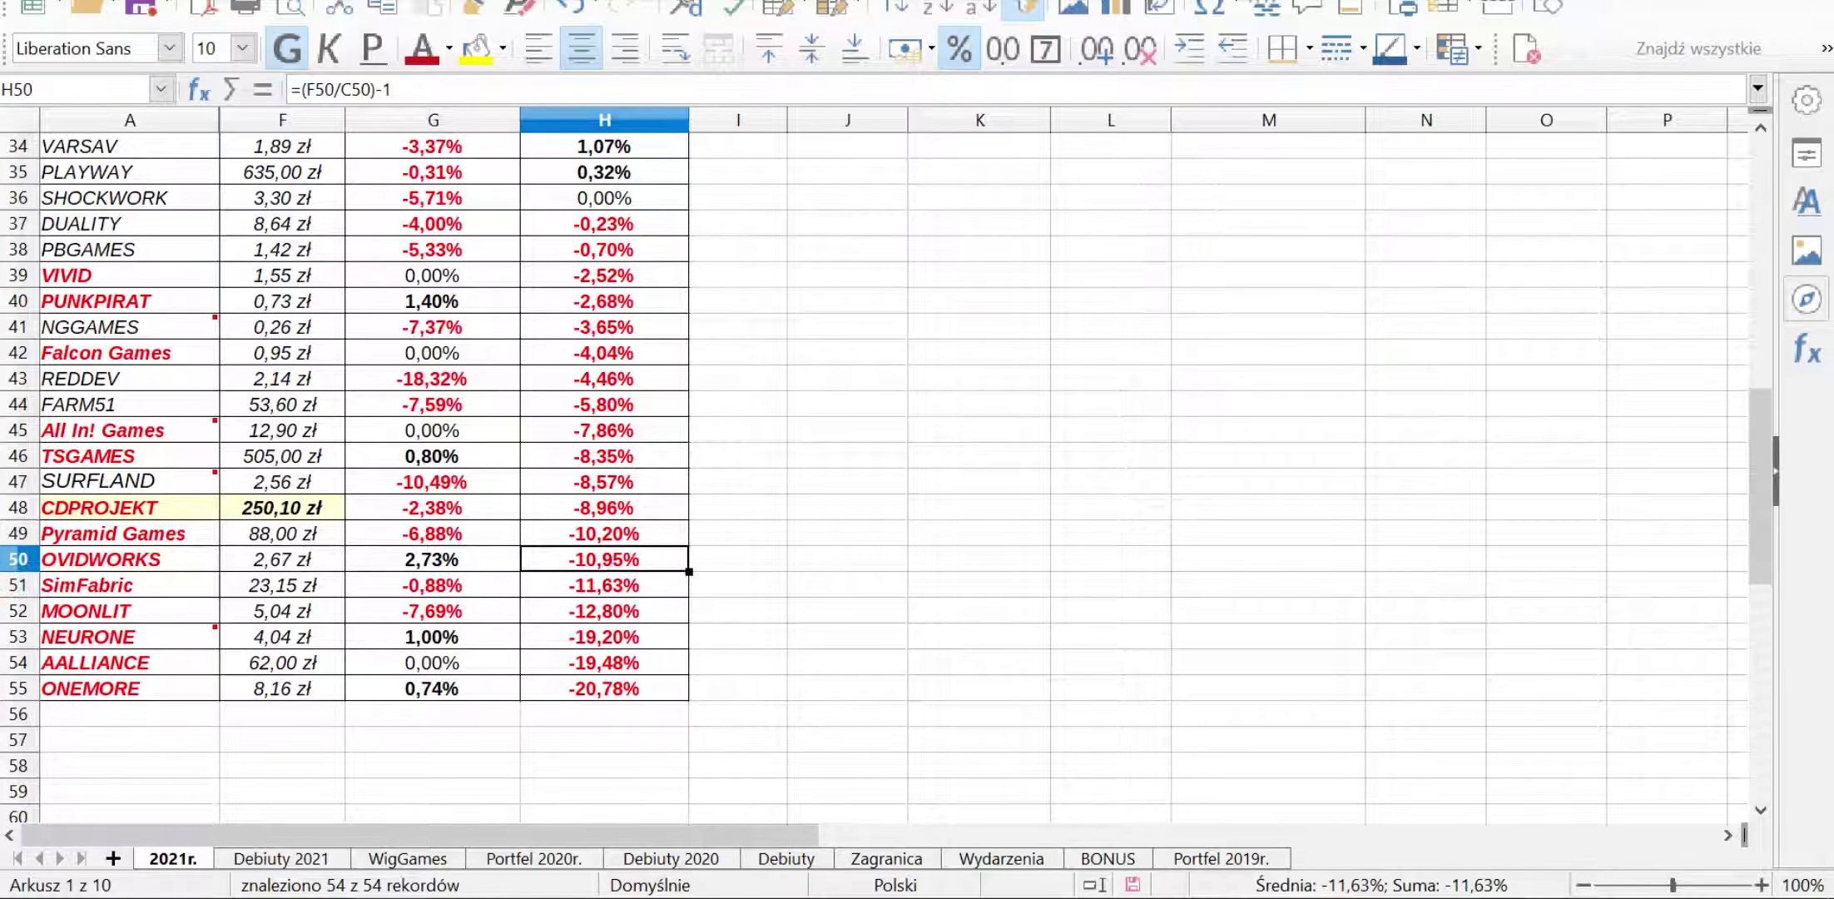
pyautogui.press('Up')
pyautogui.press('Up')
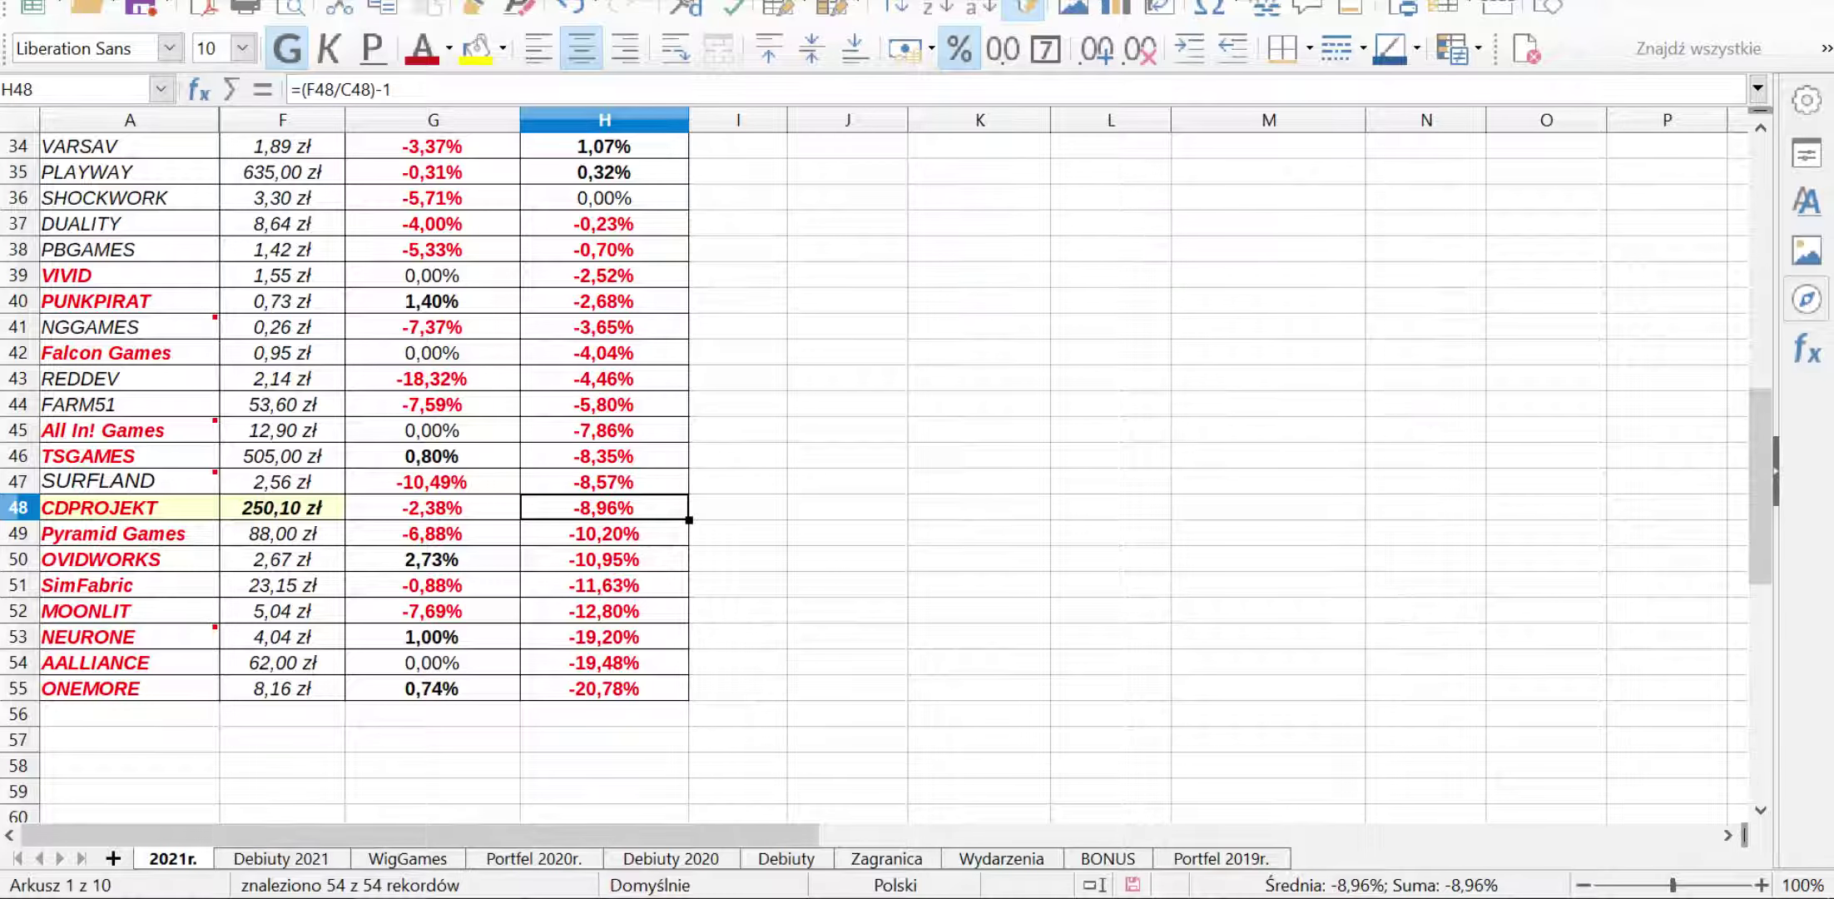
pyautogui.moveTo(1760, 499); pyautogui.dragTo(1761, 273)
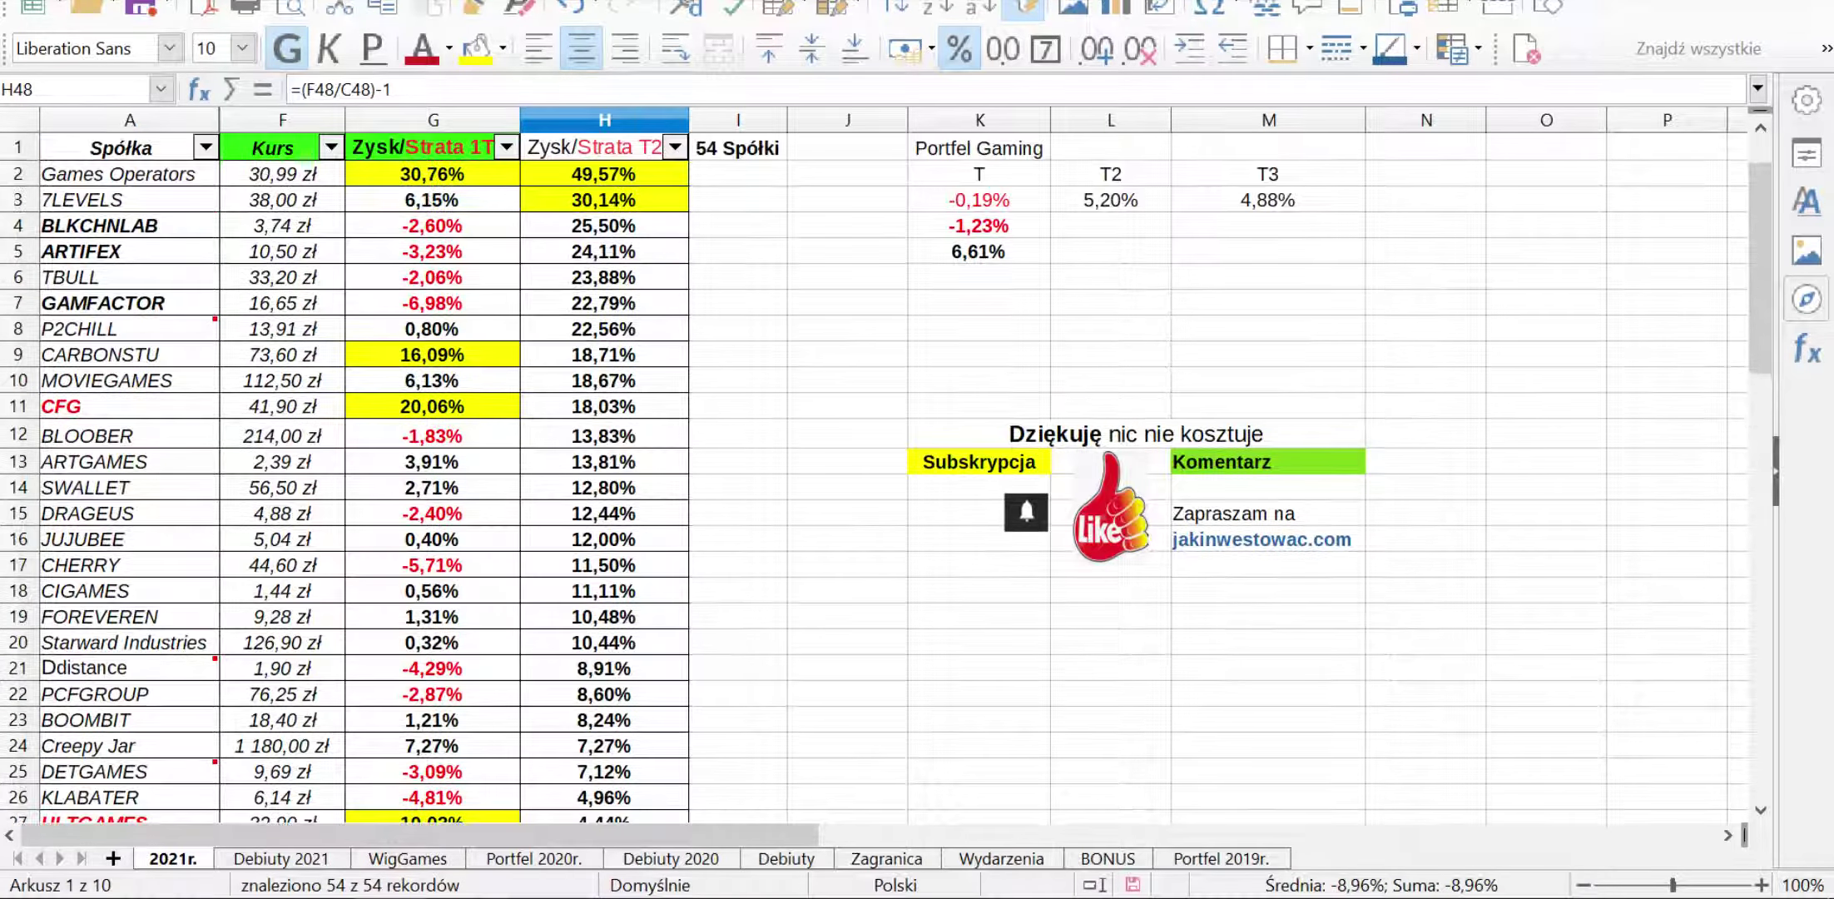
pyautogui.click(847, 329)
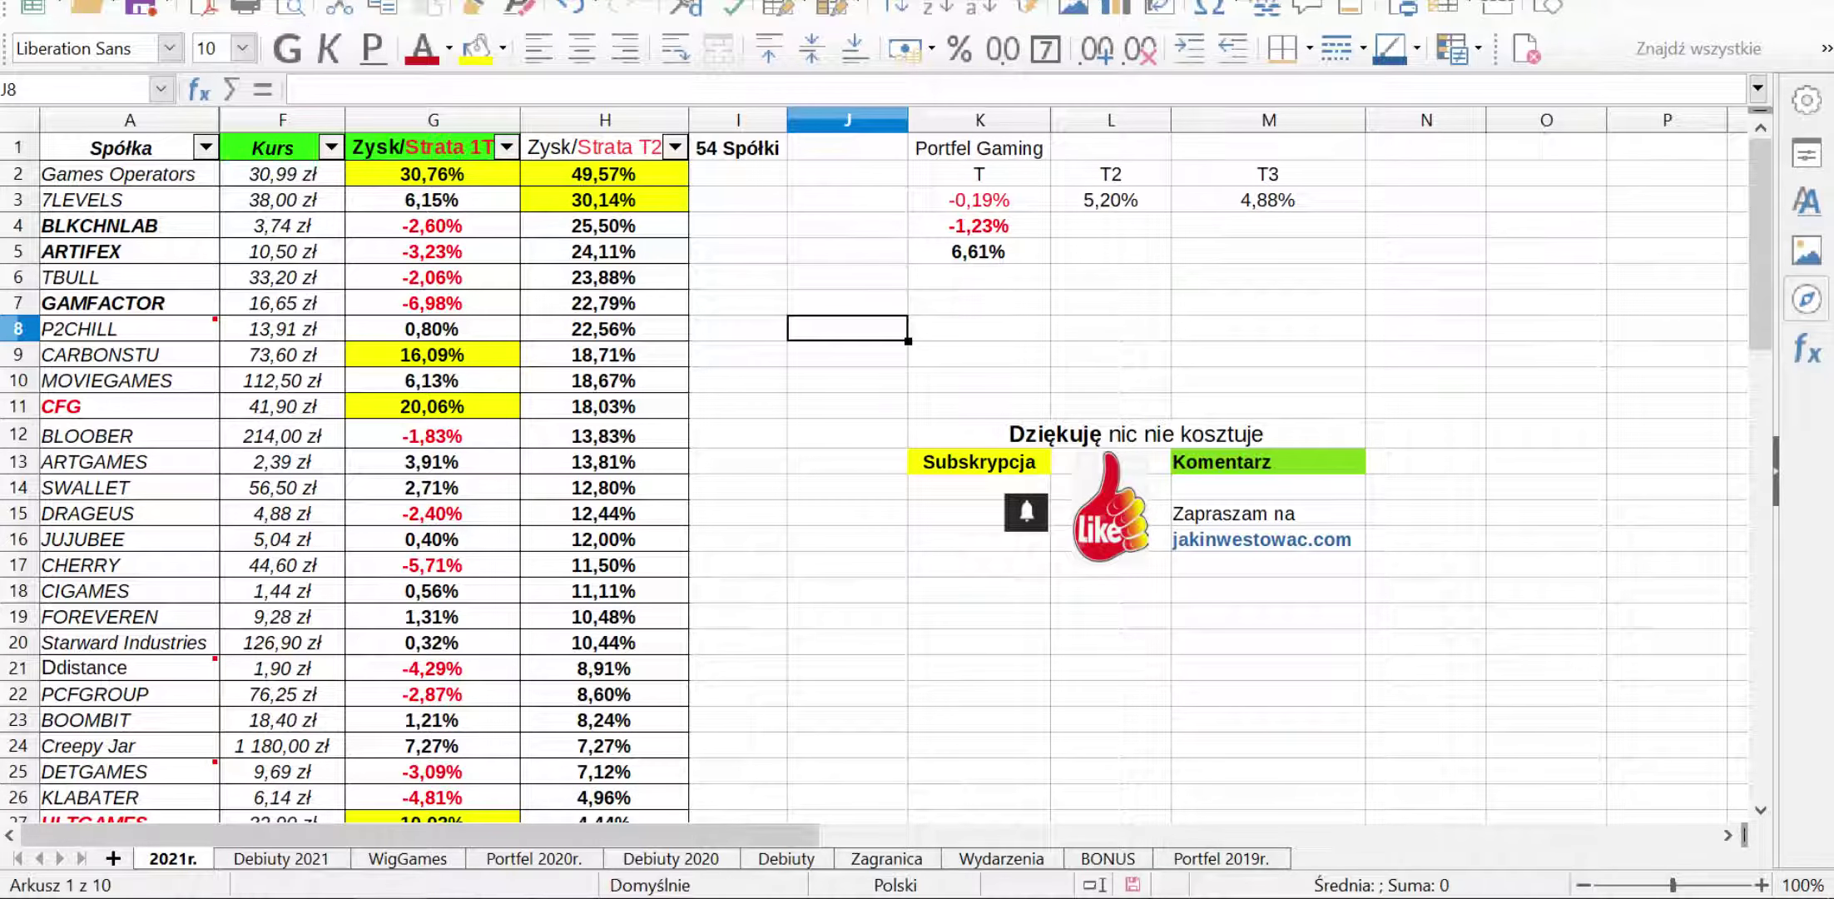